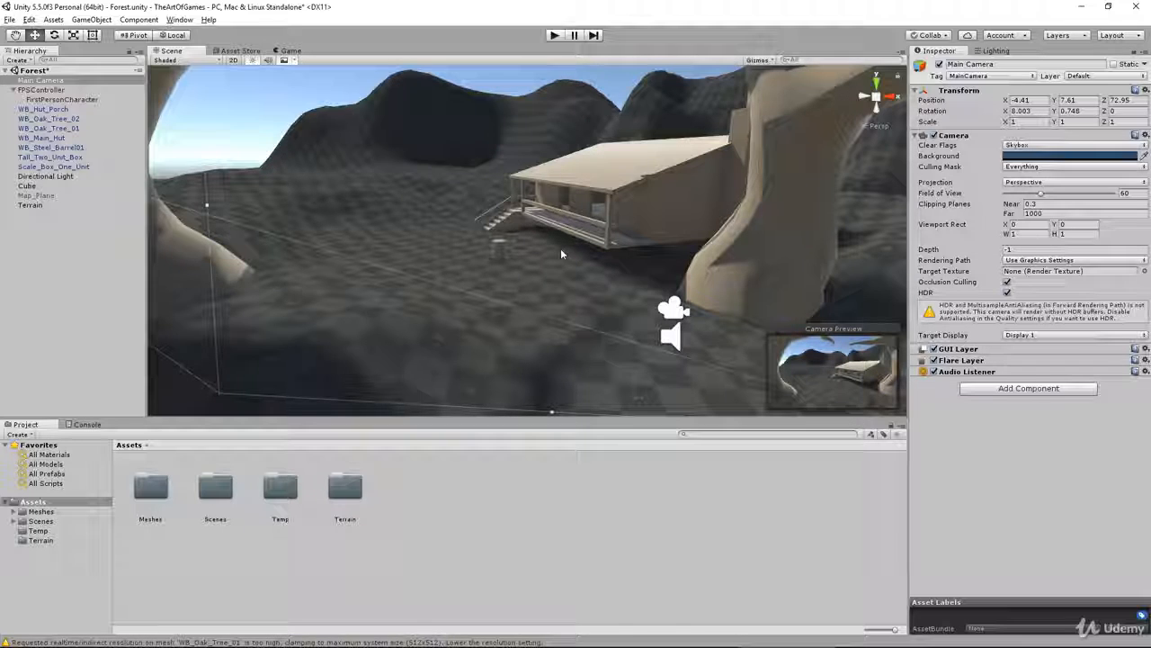
Filter the Asset Store to free packages, open Standard Assets and start importing it.
{"action": "left_click", "coordinate": [237, 51]}
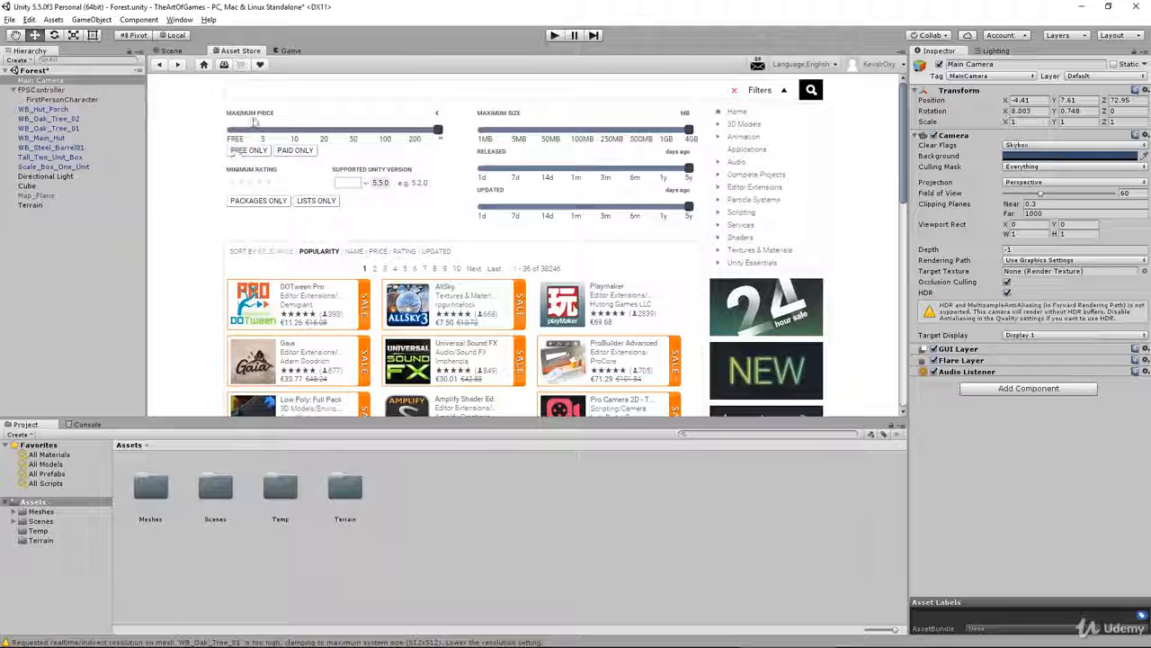
{"action": "left_click", "coordinate": [248, 150]}
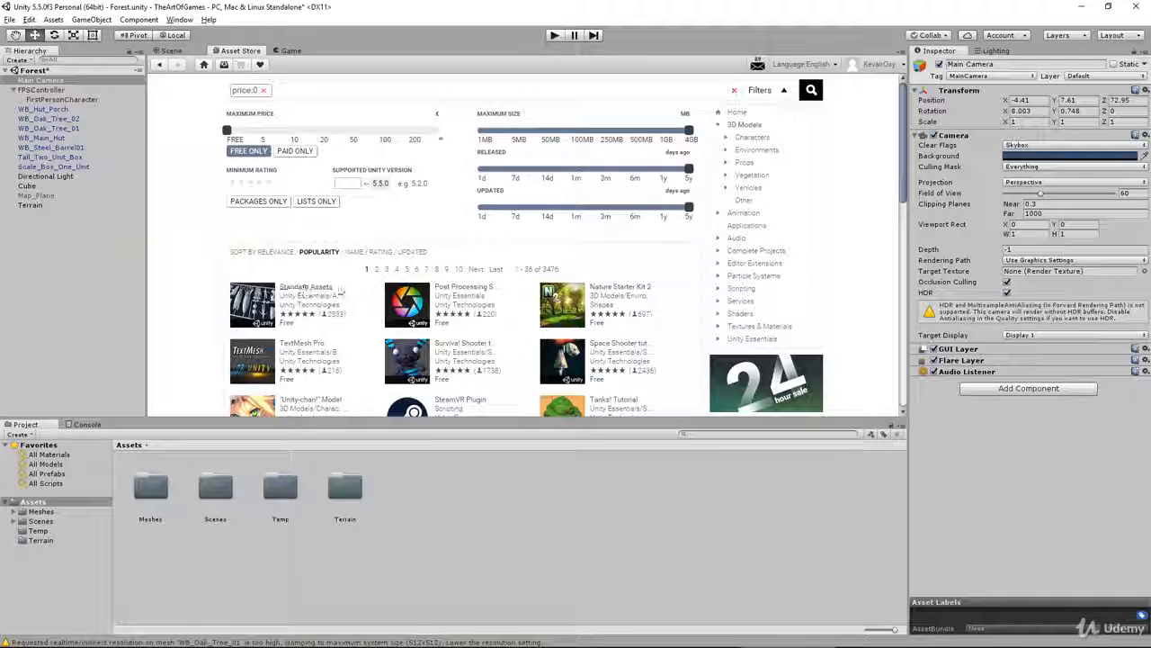
{"action": "left_click", "coordinate": [301, 289]}
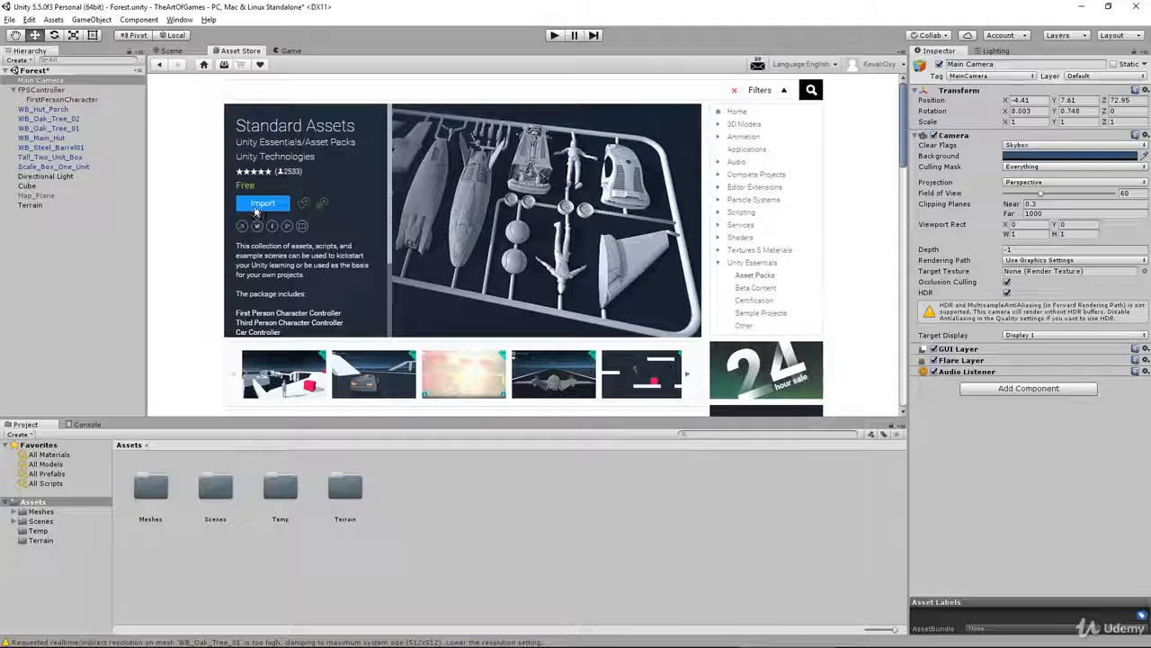
{"action": "left_click", "coordinate": [260, 203]}
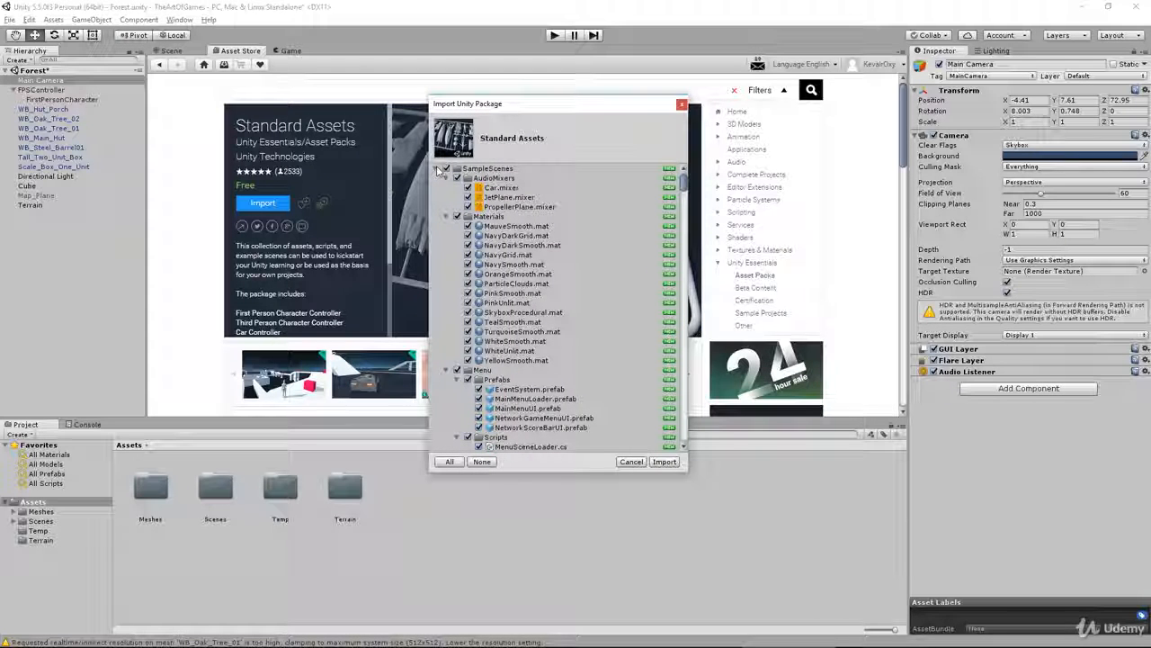
Exclude the SampleScenes folder from the Standard Assets package and import the remaining contents.
{"action": "scroll", "coordinate": [521, 313], "scroll_direction": "down", "scroll_amount": 3}
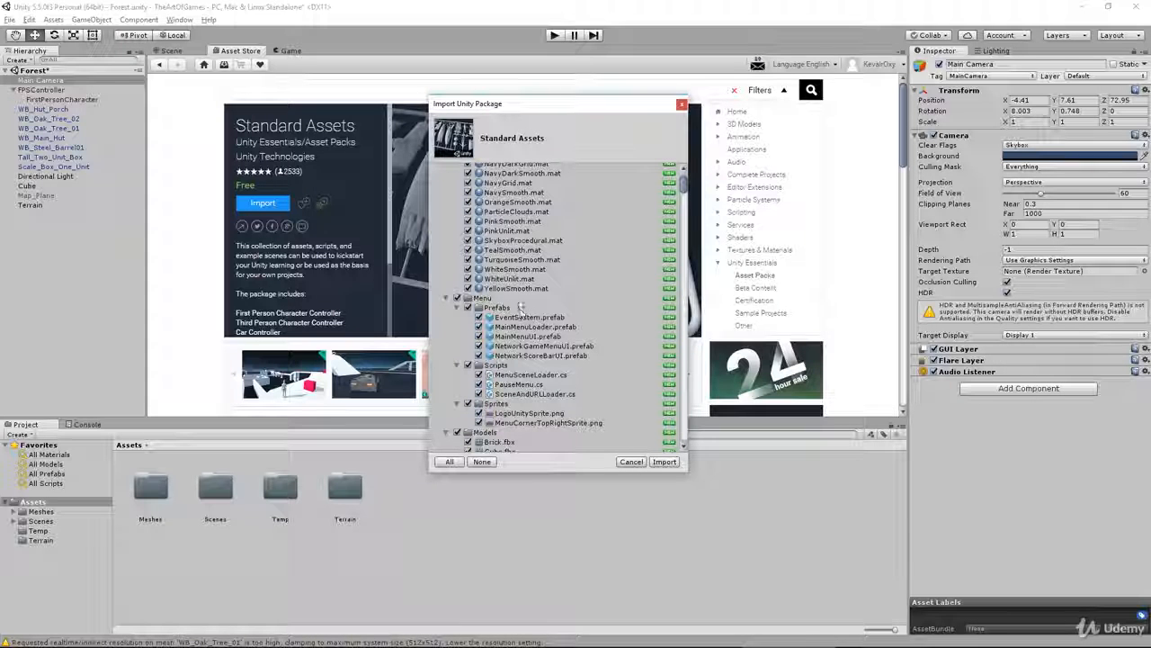
{"action": "scroll", "coordinate": [531, 319], "scroll_direction": "up", "scroll_amount": 4}
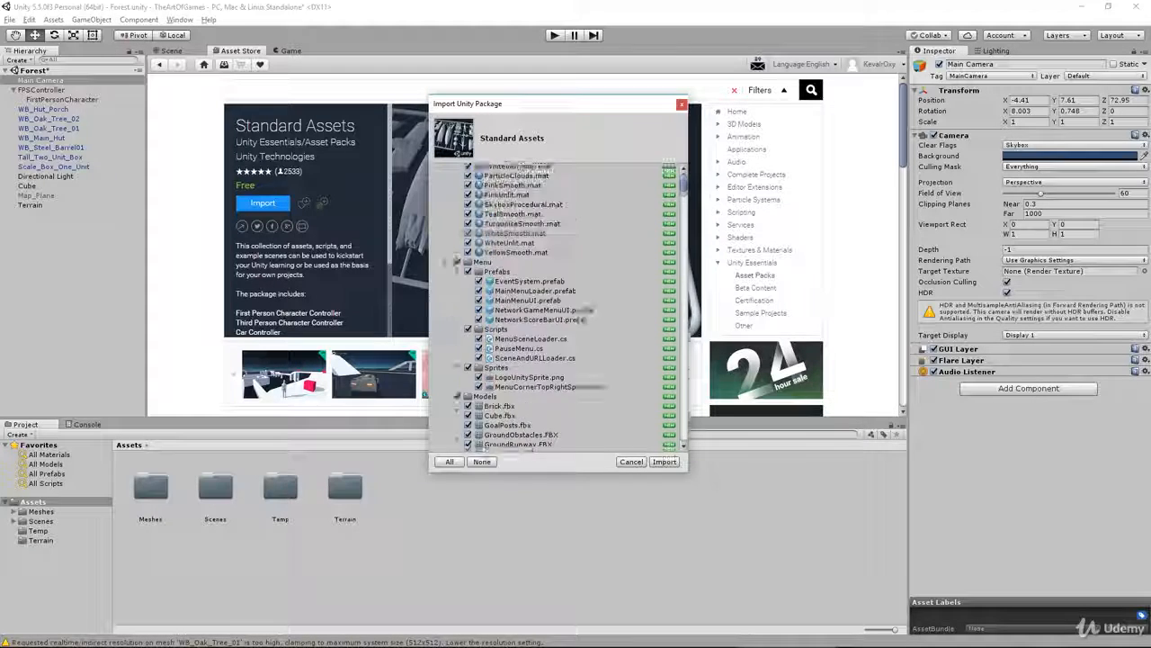
{"action": "left_click", "coordinate": [436, 169]}
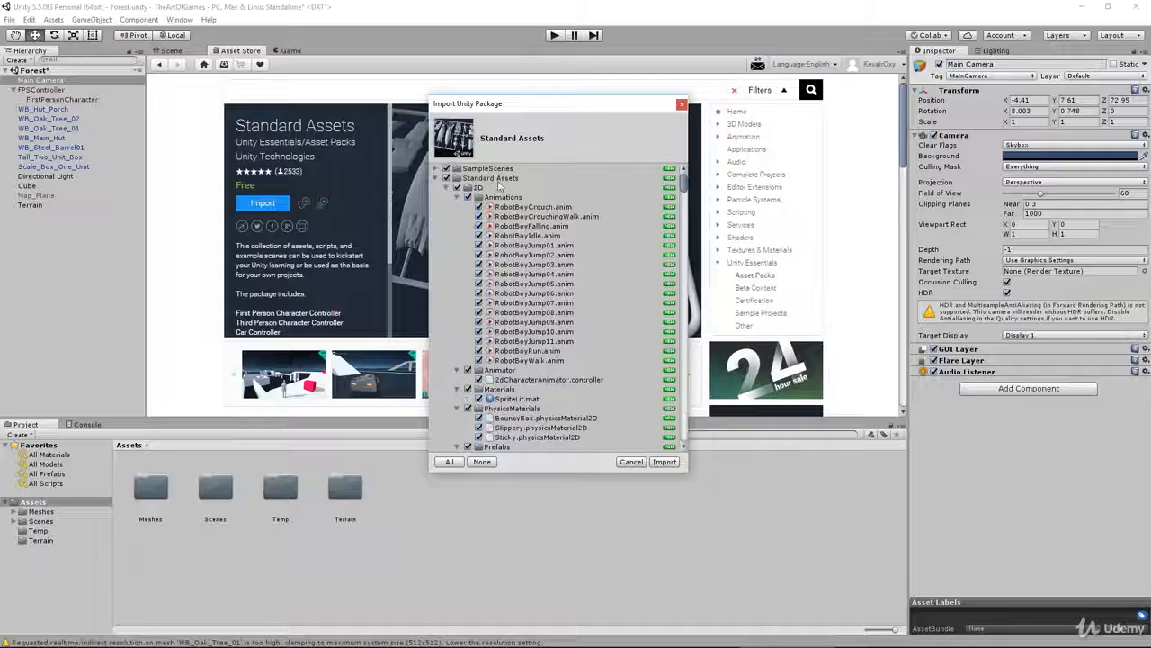
{"action": "left_click", "coordinate": [436, 179]}
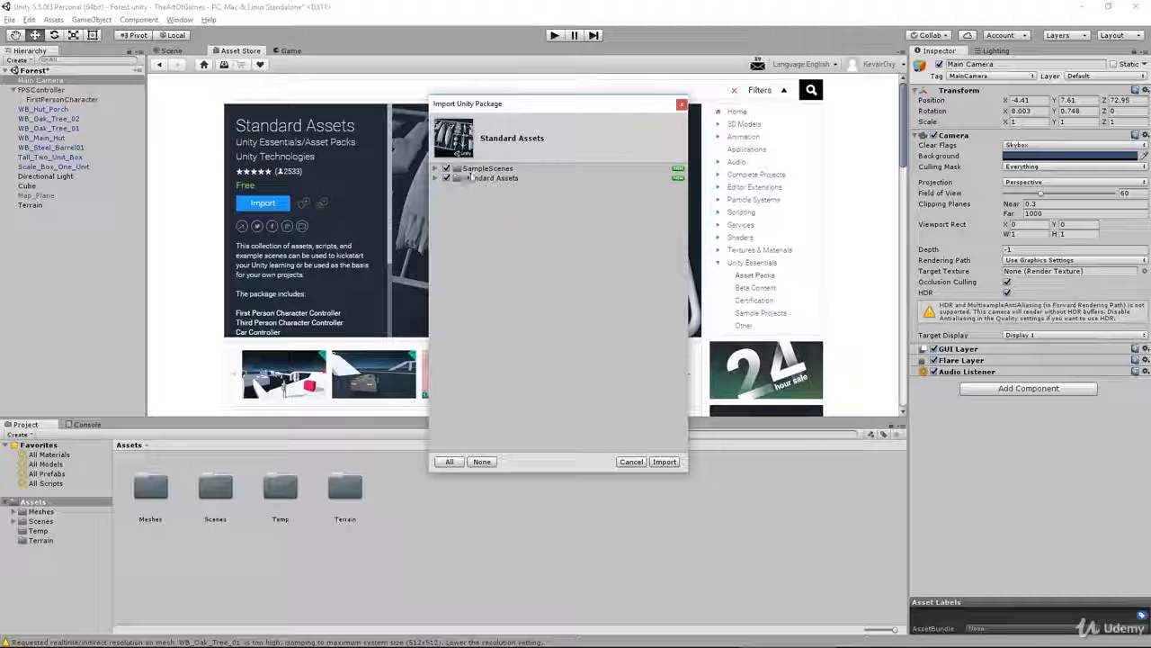
{"action": "left_click", "coordinate": [435, 169]}
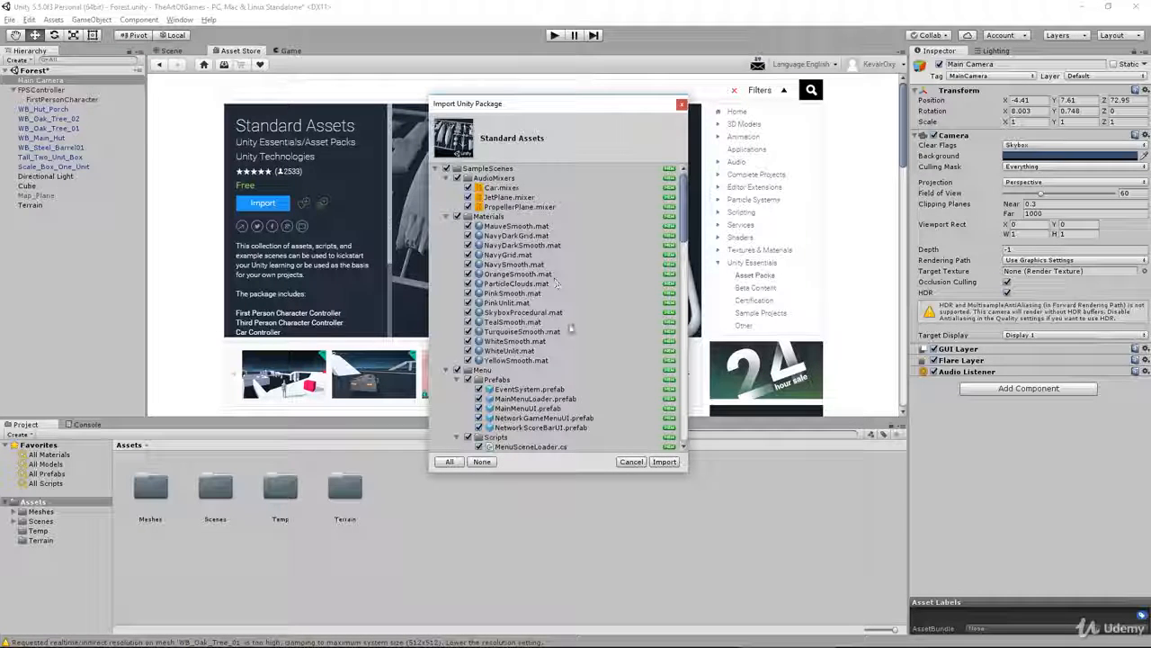
{"action": "scroll", "coordinate": [541, 345], "scroll_direction": "down", "scroll_amount": 7}
{"action": "scroll", "coordinate": [540, 346], "scroll_direction": "up", "scroll_amount": 7}
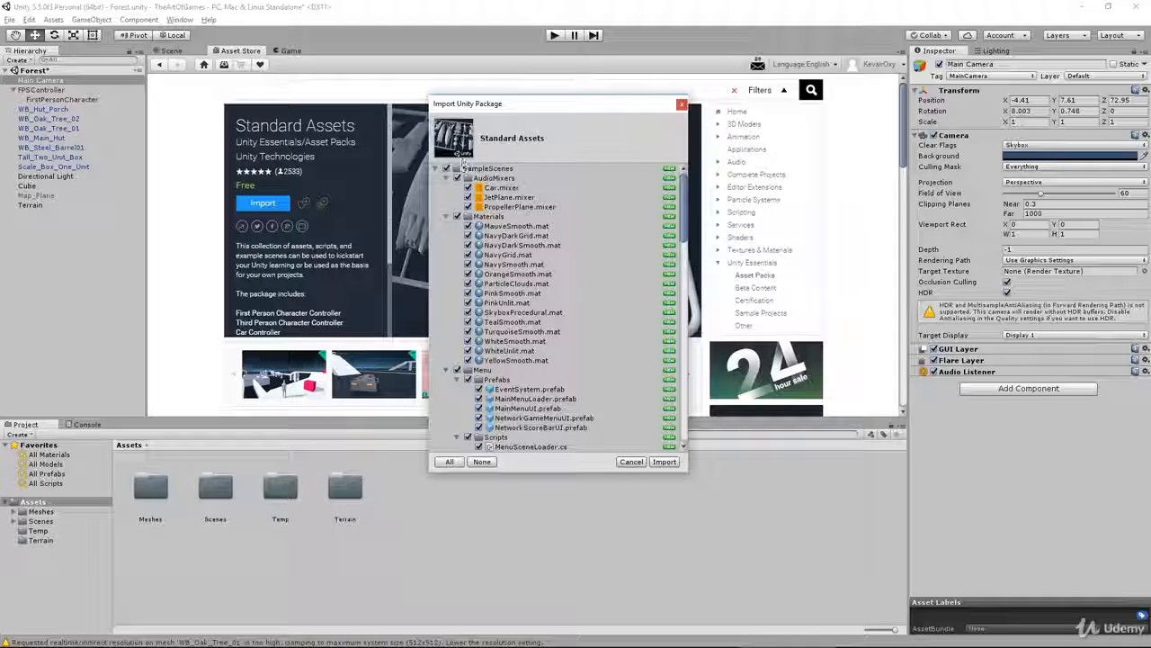
{"action": "left_click", "coordinate": [446, 170]}
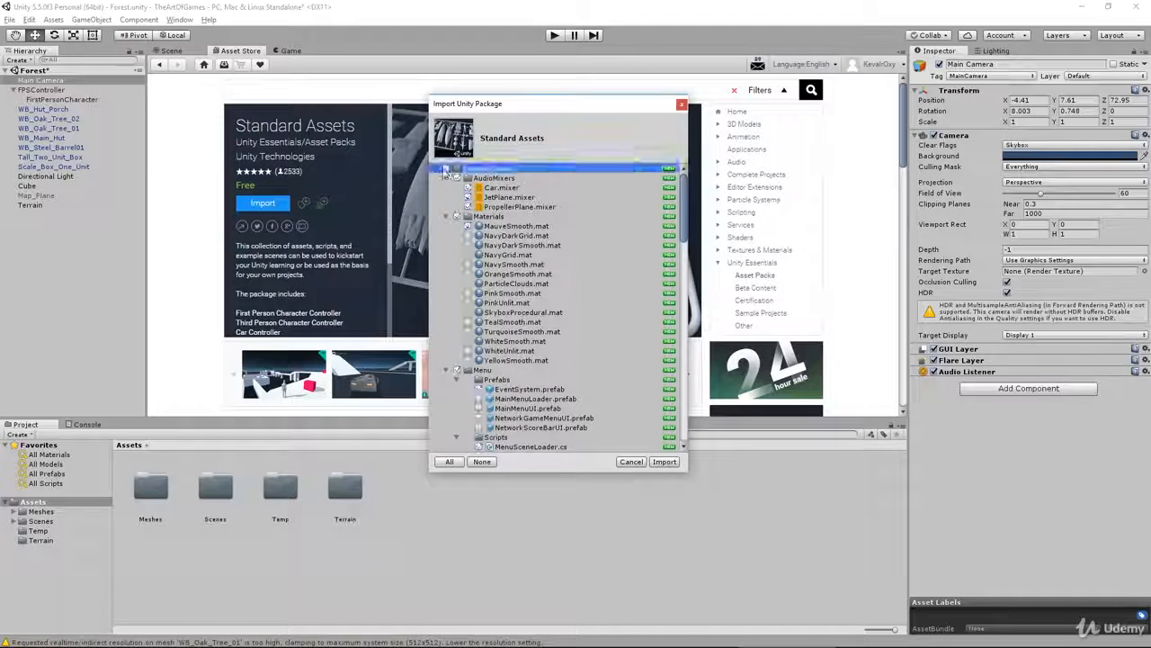
{"action": "left_click", "coordinate": [435, 170]}
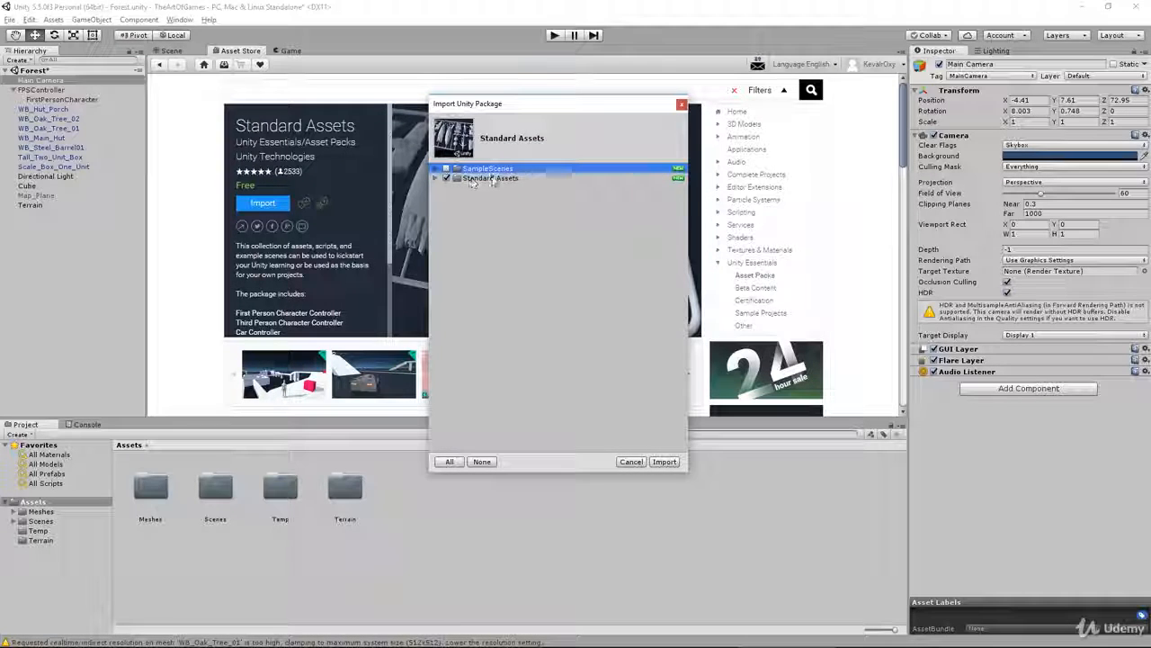
{"action": "left_click", "coordinate": [665, 462]}
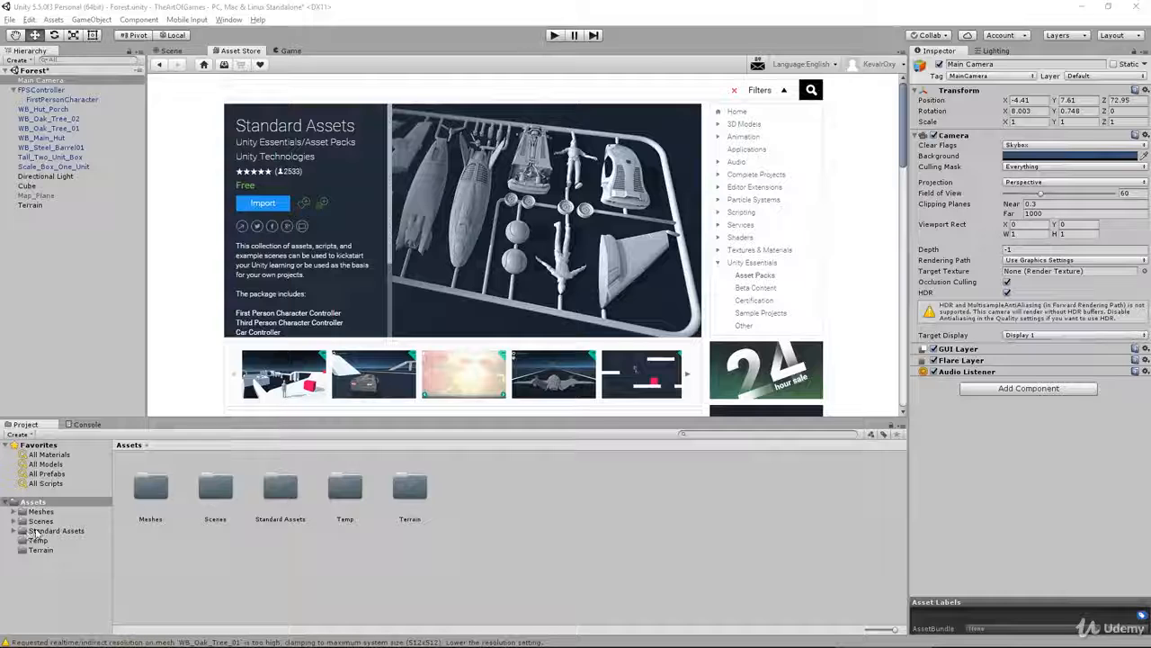
Return to the scene view, read the FirstPersonCharacter guidelines and open that character's Prefabs folder in Standard Assets.
{"action": "left_click", "coordinate": [36, 533]}
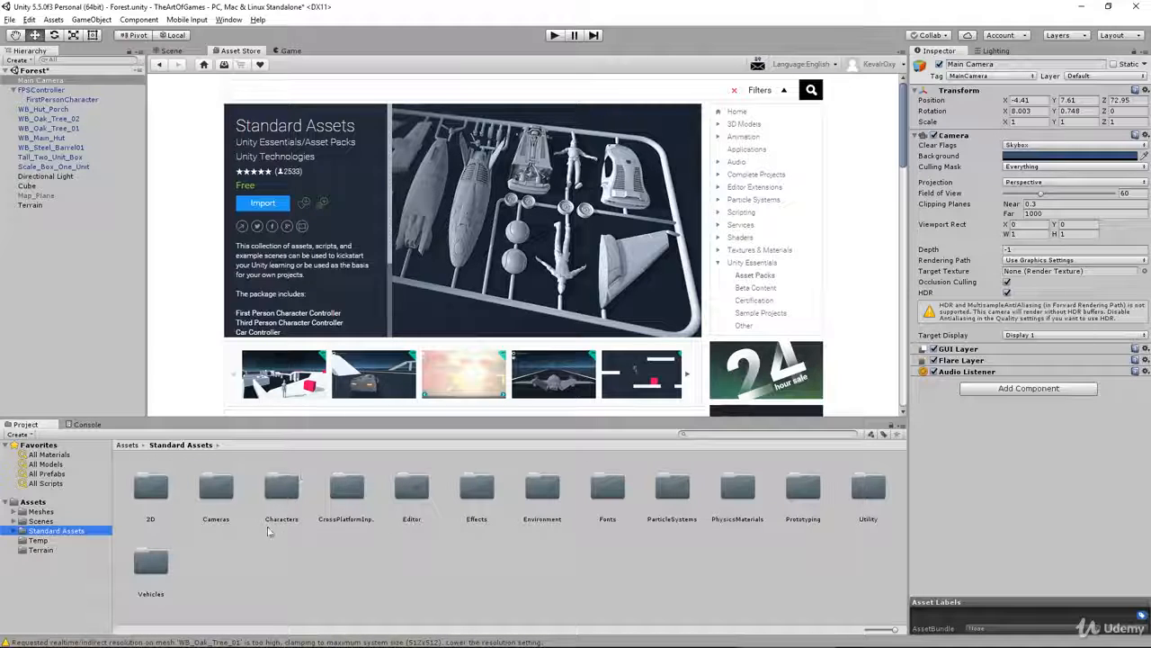
{"action": "double_click", "coordinate": [282, 488]}
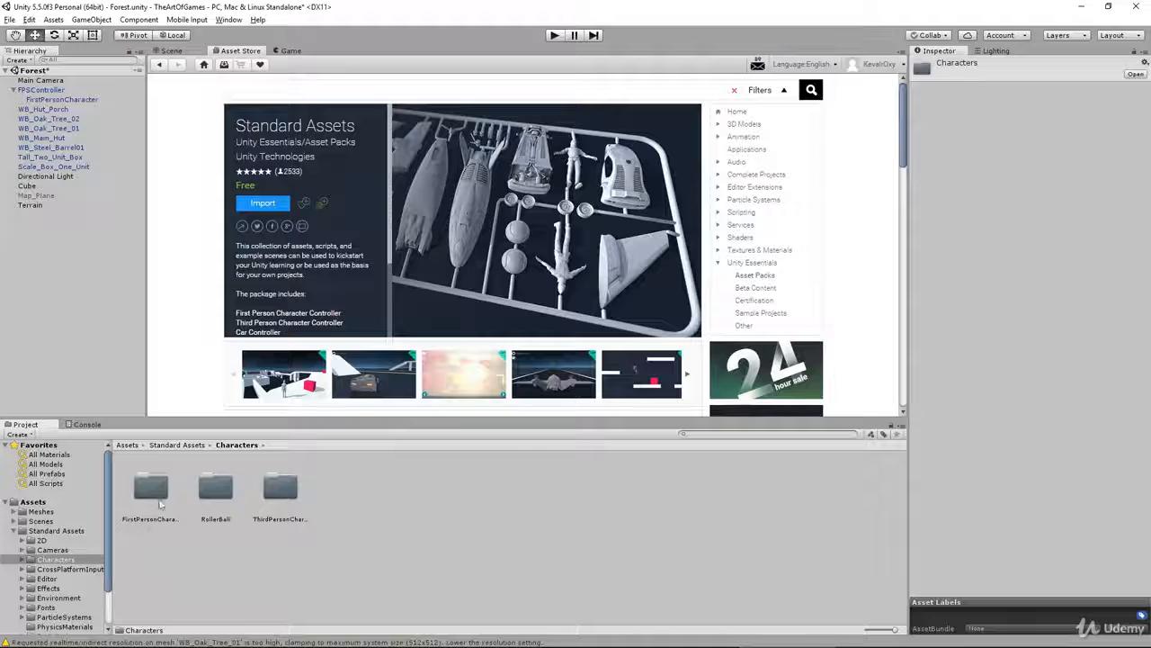
{"action": "left_click", "coordinate": [170, 50]}
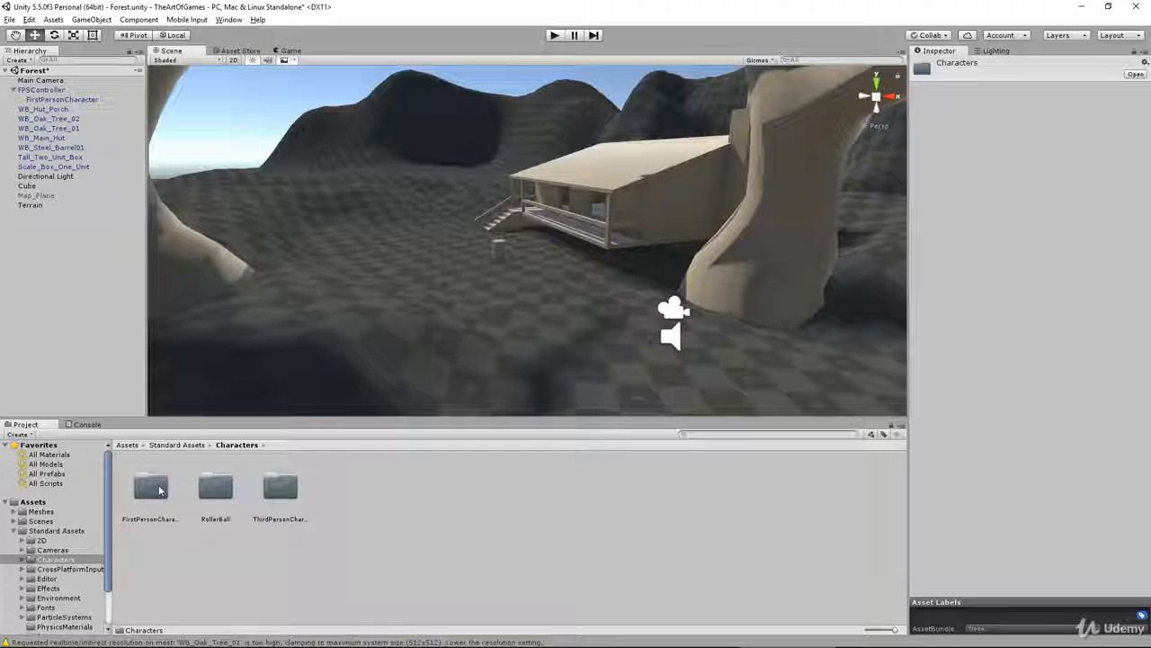
{"action": "double_click", "coordinate": [153, 493]}
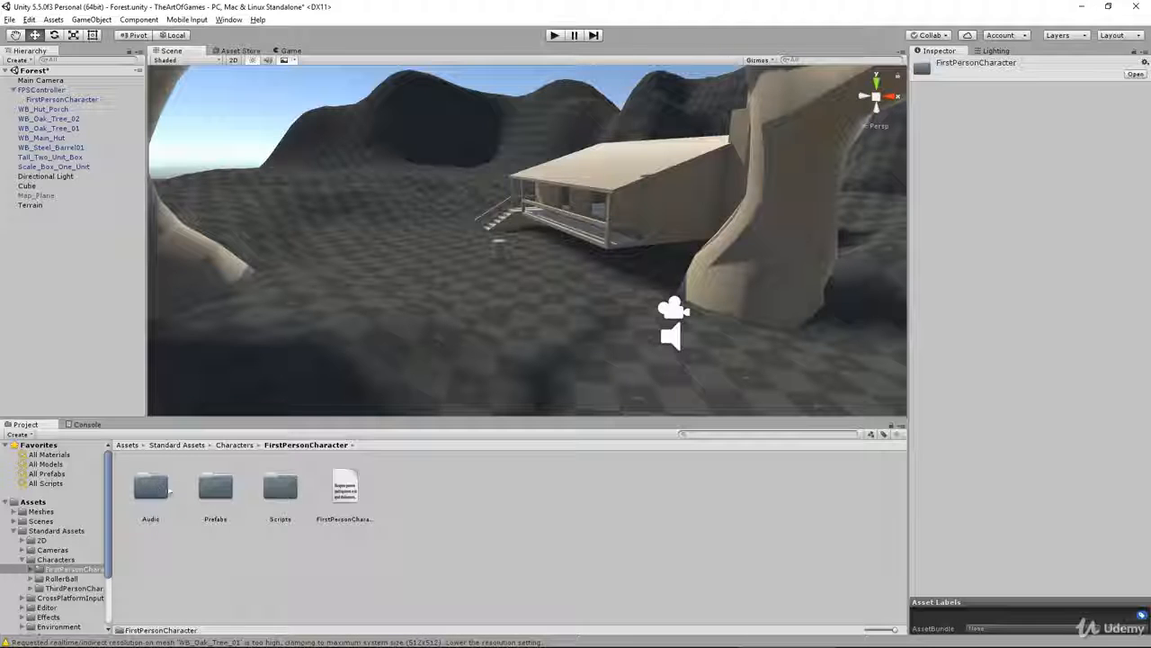
{"action": "left_click", "coordinate": [334, 493]}
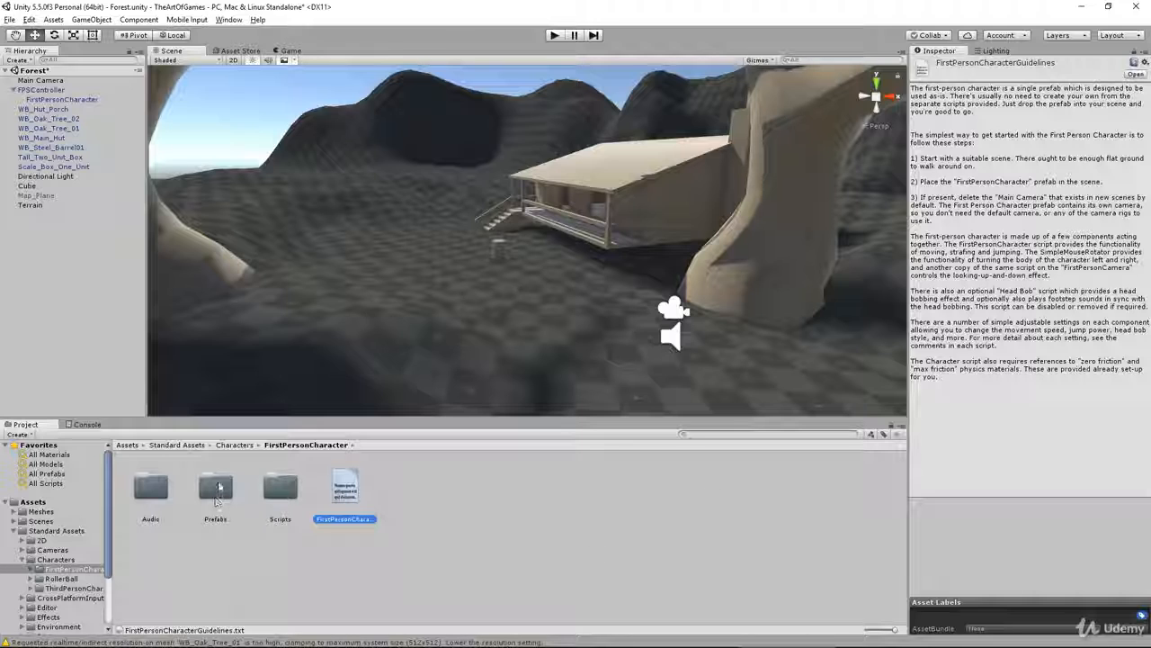
{"action": "double_click", "coordinate": [227, 496]}
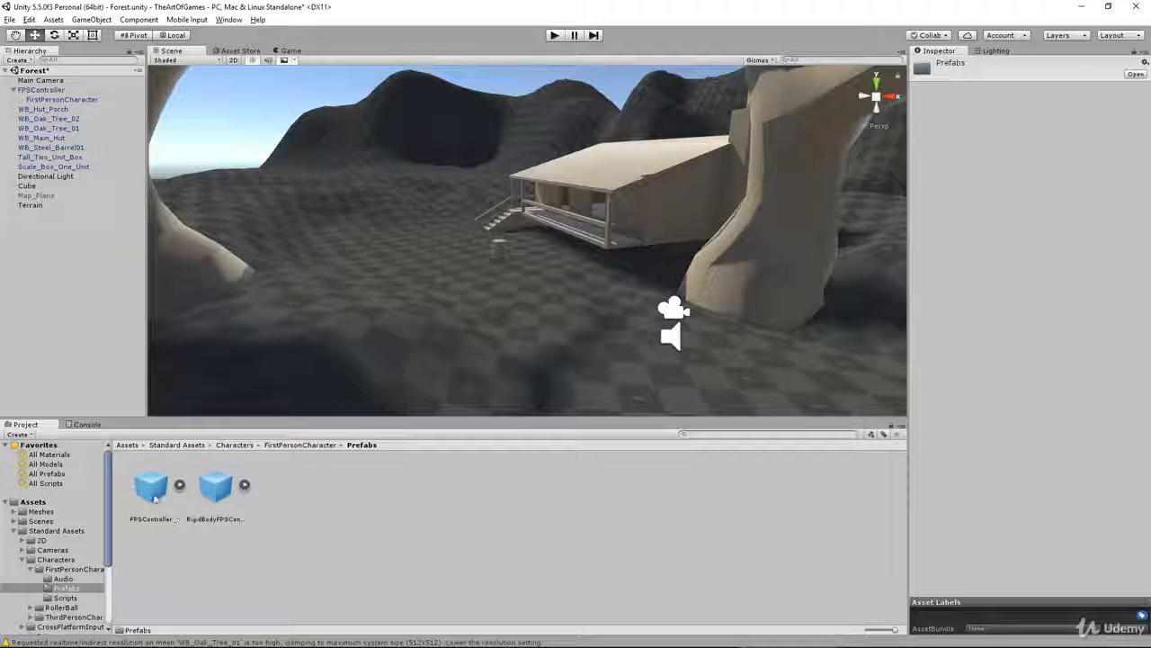
Place an FPSController prefab on the terrain near the hut, raise it to Y 2.97, and delete it again.
{"action": "left_click", "coordinate": [150, 493]}
{"action": "left_click_drag", "start_coordinate": [150, 493], "coordinate": [630, 369]}
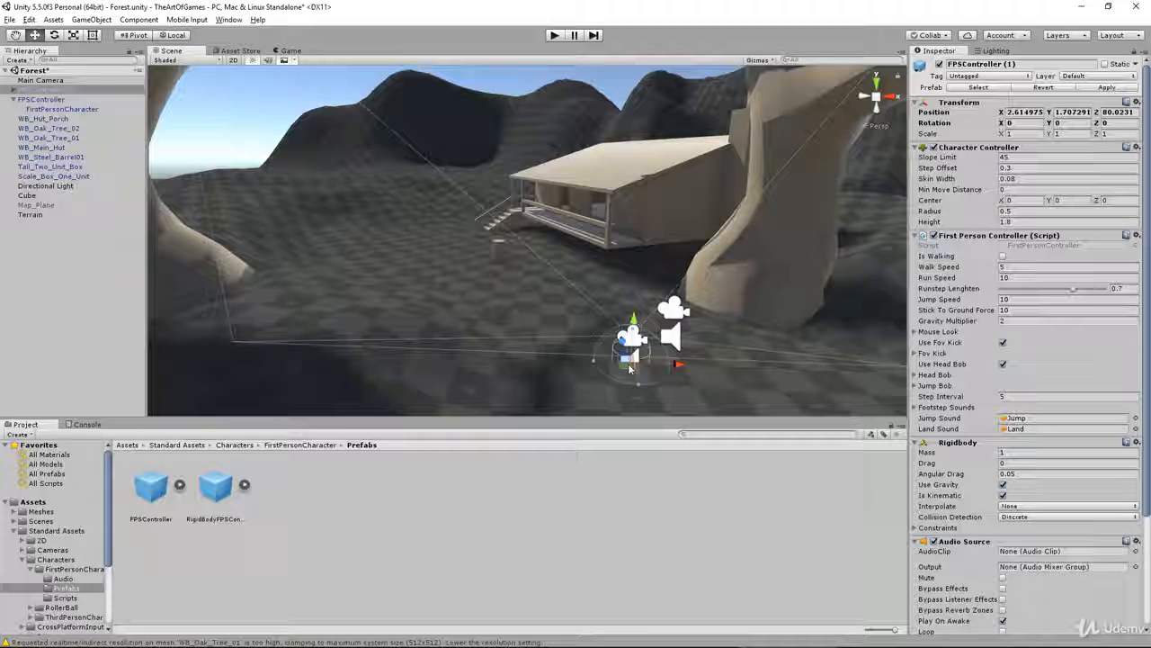
{"action": "left_click_drag", "start_coordinate": [636, 301], "coordinate": [641, 293]}
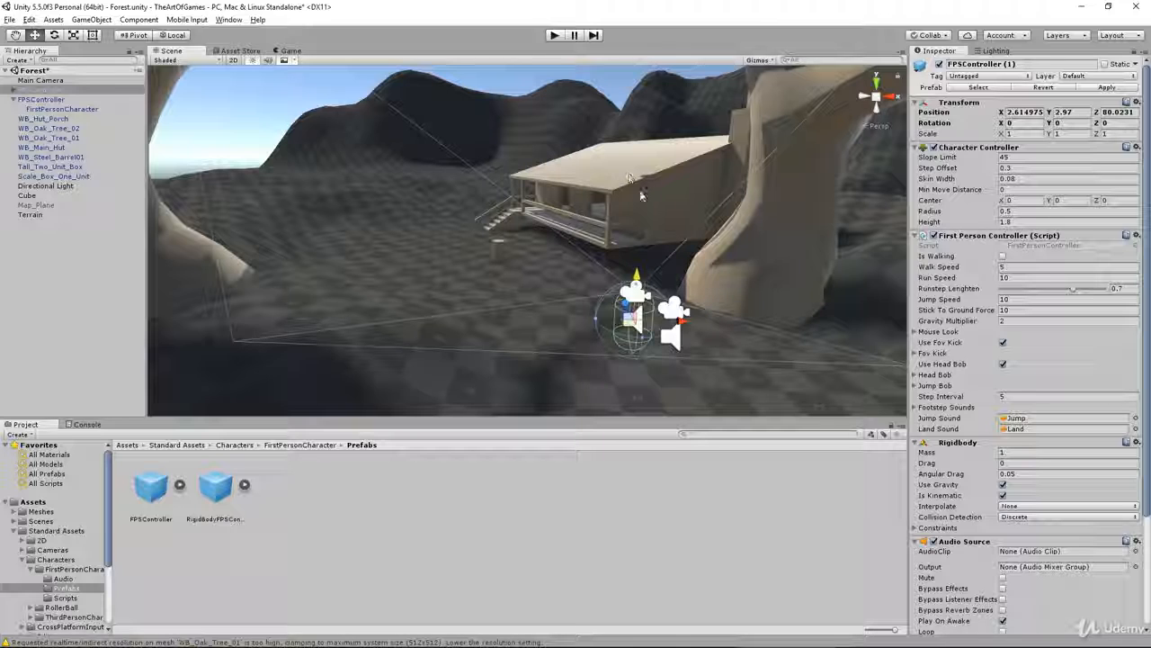
{"action": "left_click_drag", "start_coordinate": [680, 317], "coordinate": [672, 322]}
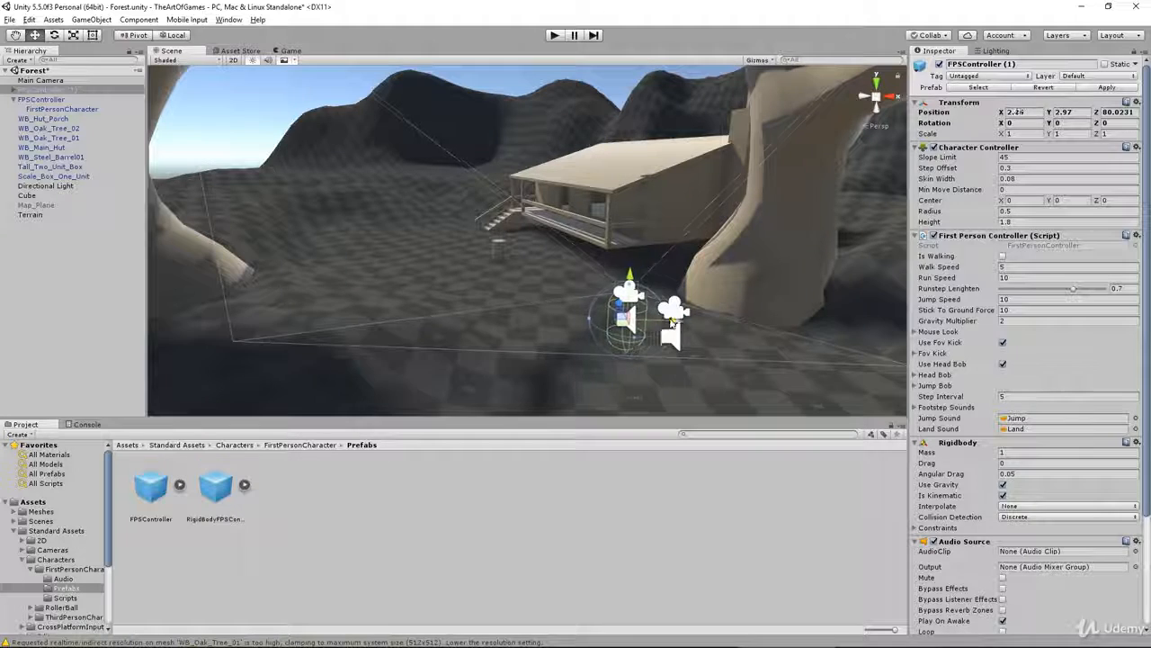
{"action": "key", "text": "Delete"}
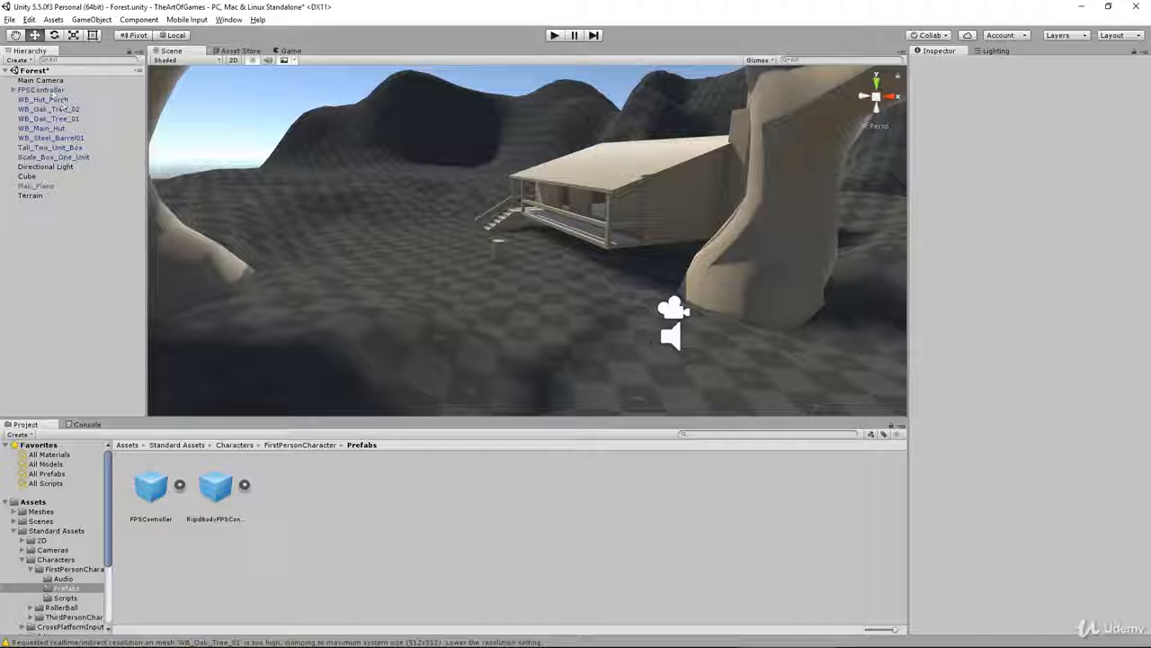
Inspect the existing FPSController and the camera settings of its FirstPersonCharacter child.
{"action": "left_click", "coordinate": [43, 90]}
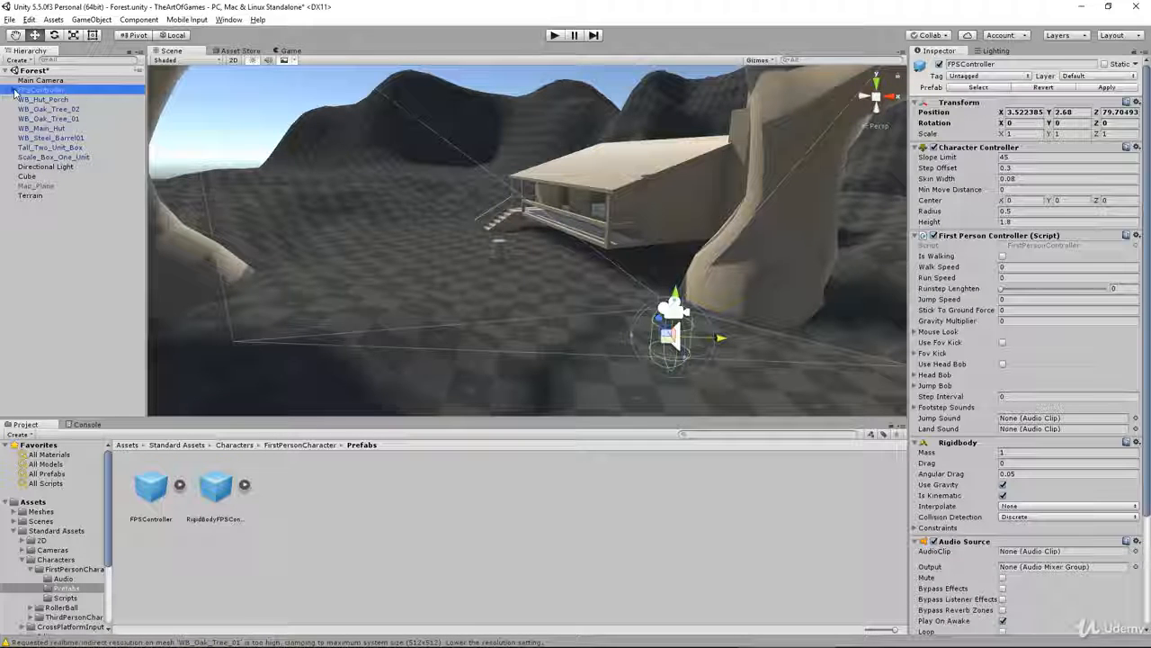
{"action": "left_click", "coordinate": [13, 91]}
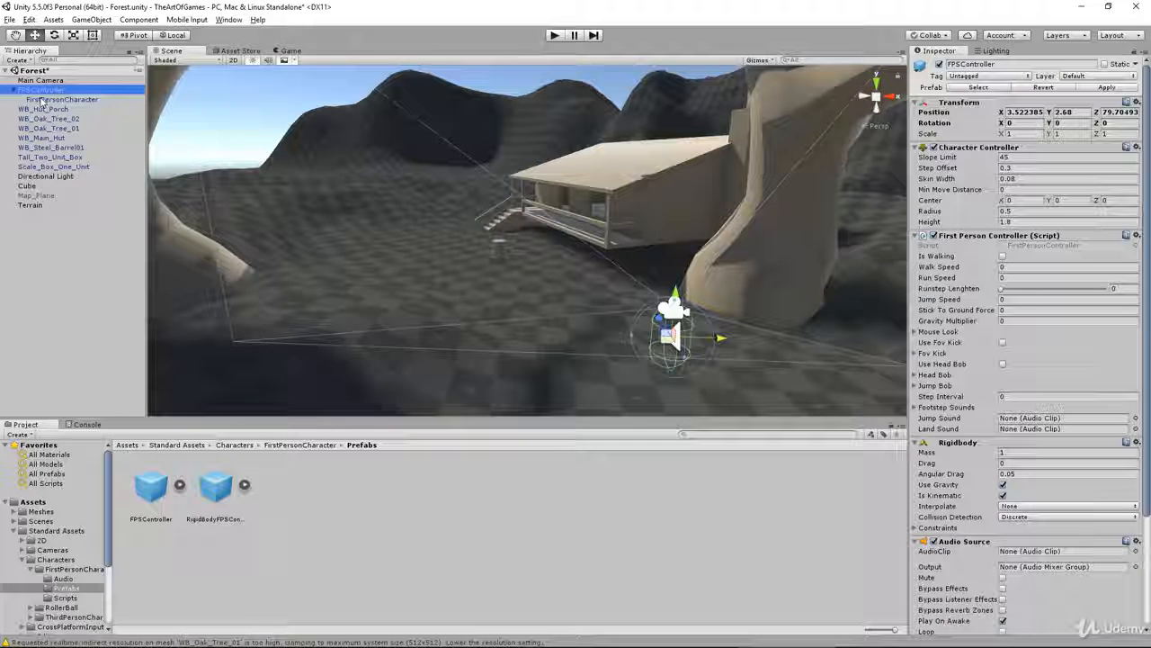
{"action": "left_click", "coordinate": [49, 100]}
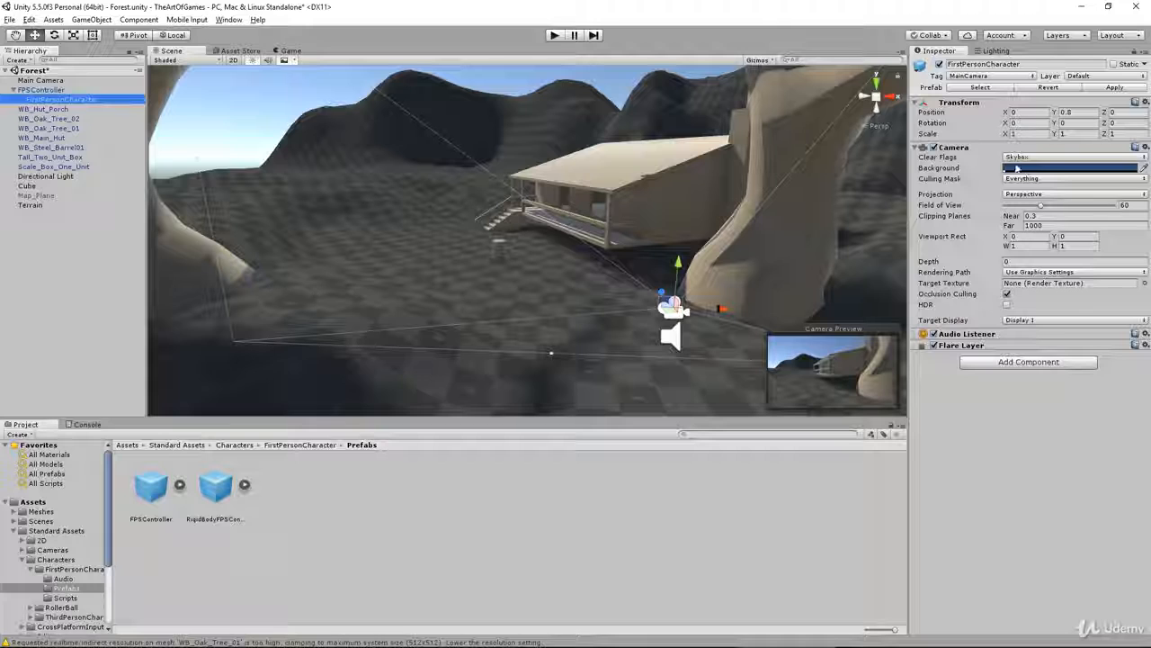
{"action": "left_click", "coordinate": [11, 90]}
Deactivate the Main Camera object and raise the existing FPSController to Y 3.08.
{"action": "left_click", "coordinate": [38, 80]}
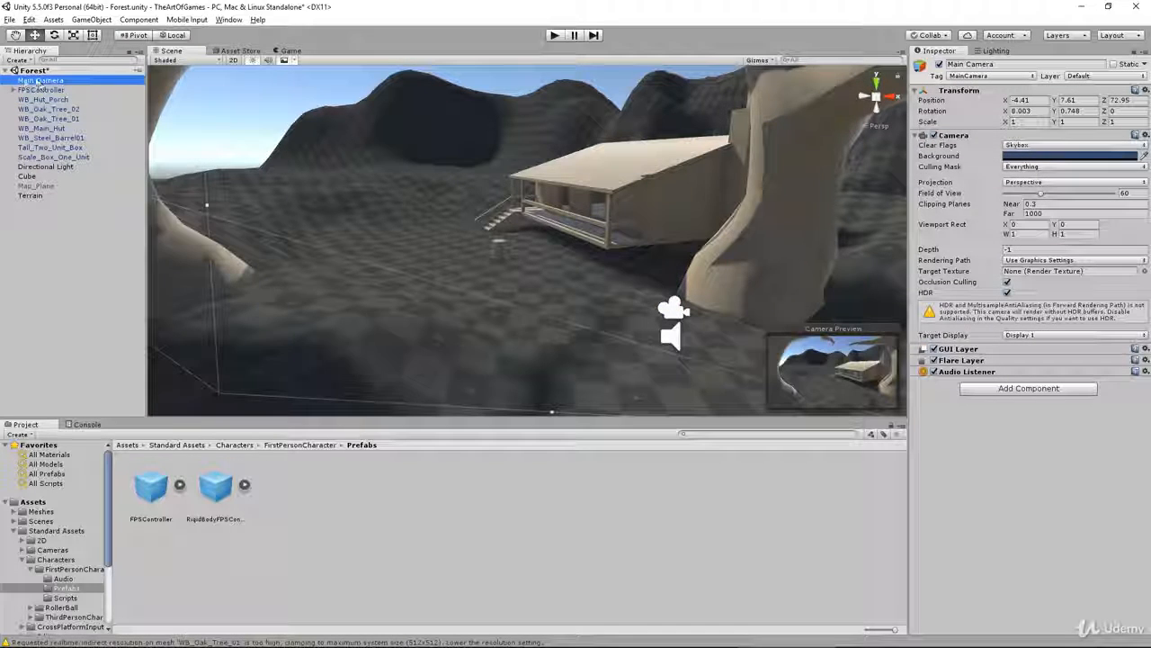
{"action": "left_click", "coordinate": [939, 64]}
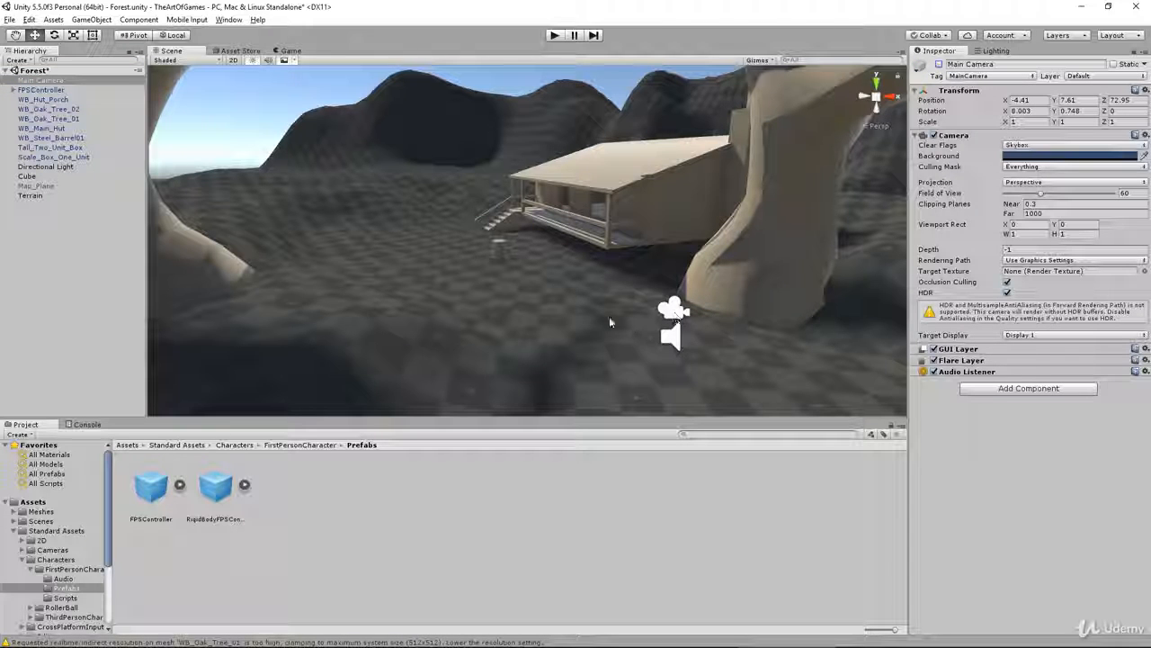
{"action": "left_click", "coordinate": [40, 90]}
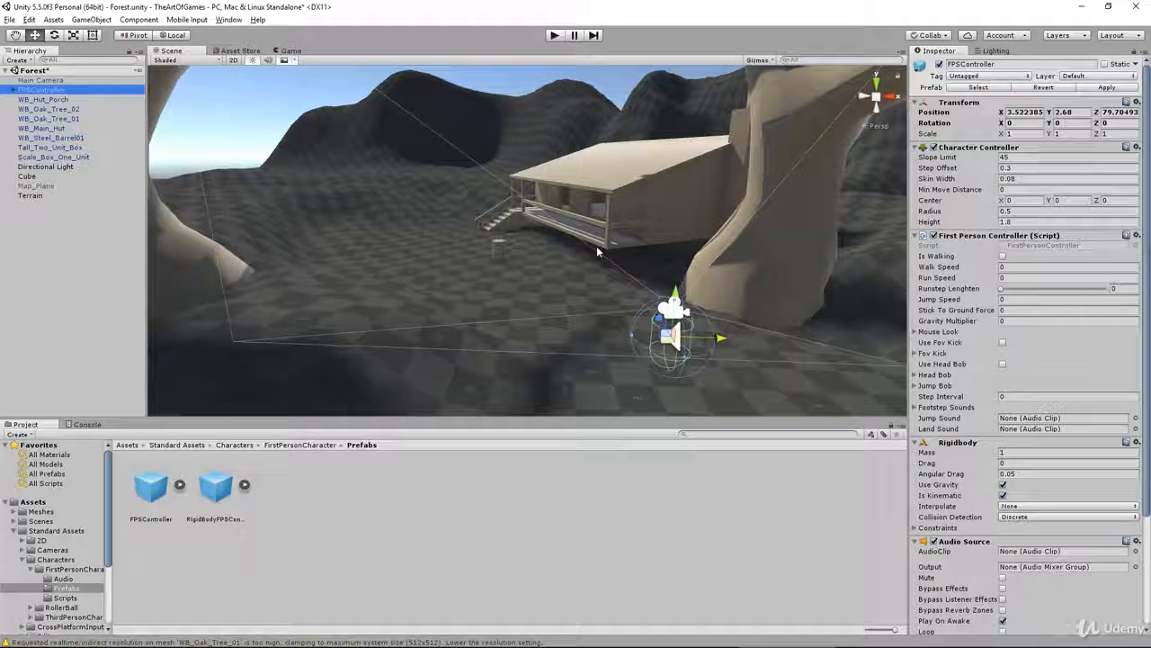
{"action": "left_click_drag", "start_coordinate": [673, 300], "coordinate": [676, 282]}
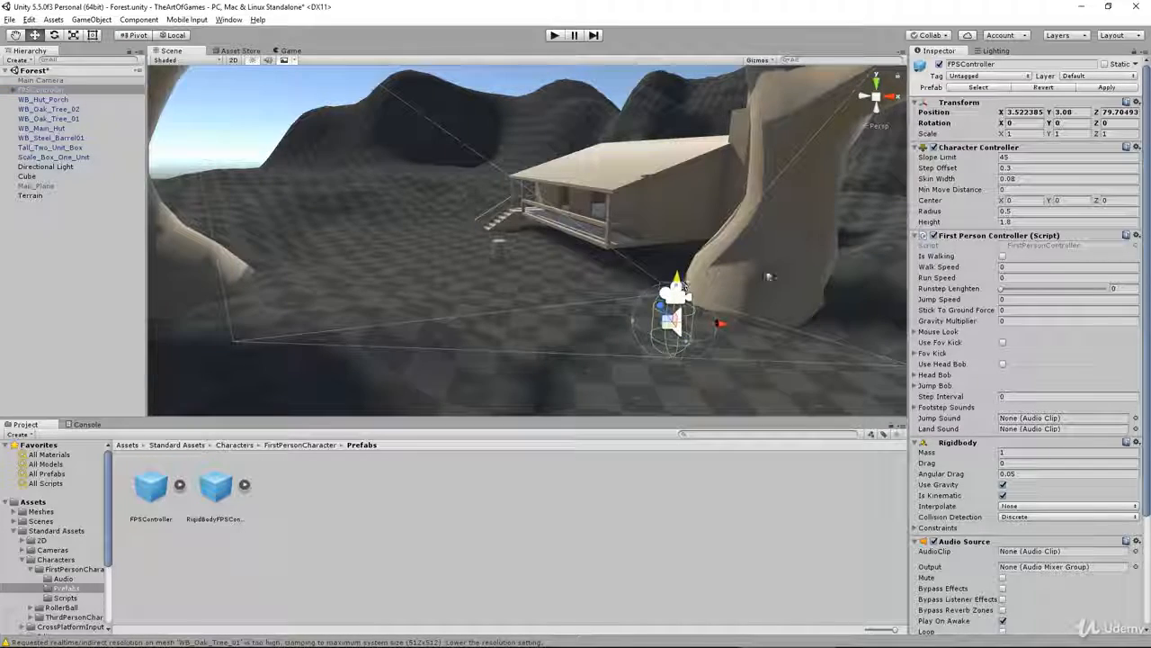
Run the Forest scene in play mode and walk the first-person character across the terrain to the barrel in front of the hut.
{"action": "left_click", "coordinate": [554, 35]}
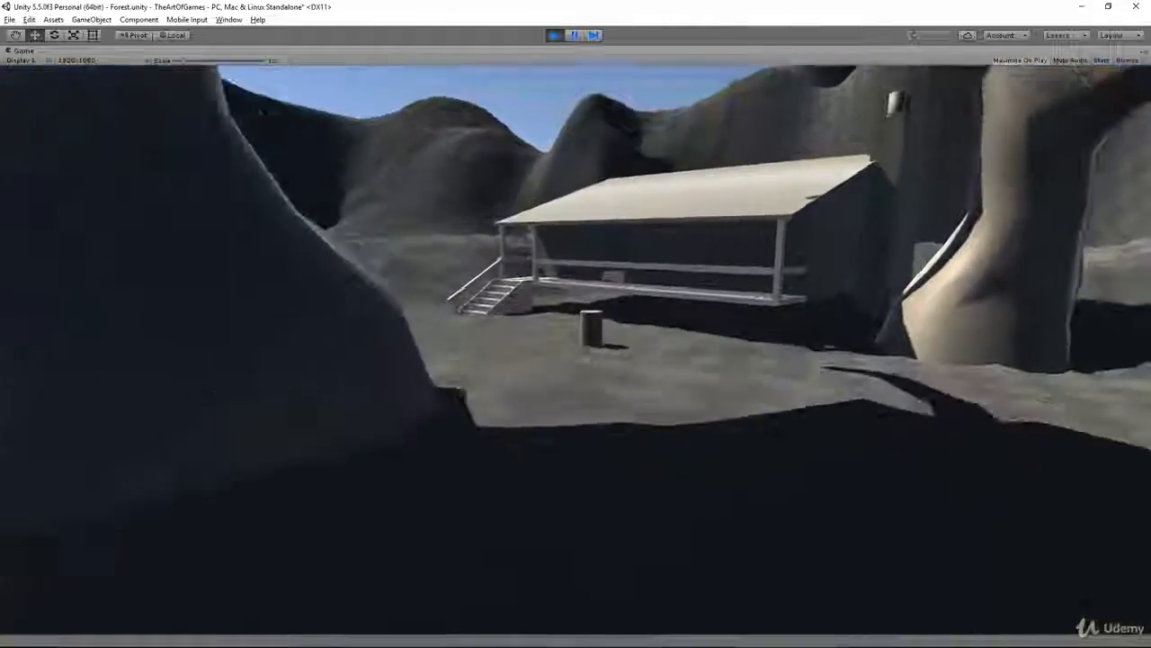
{"action": "key", "text": "w"}
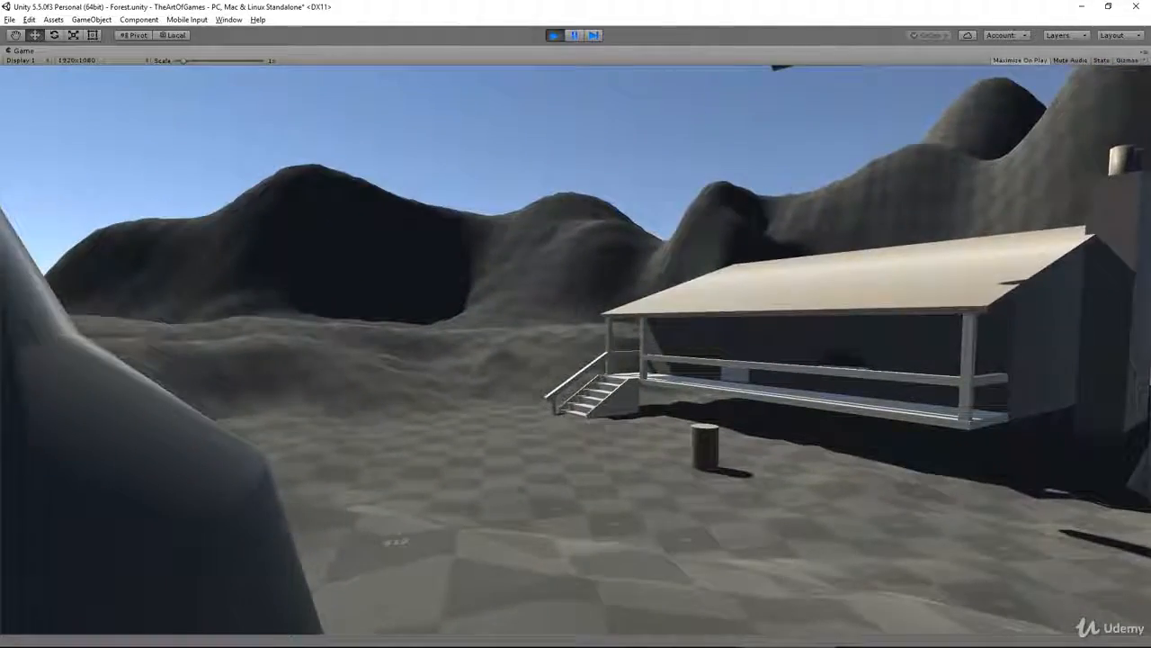
{"action": "key", "text": "s"}
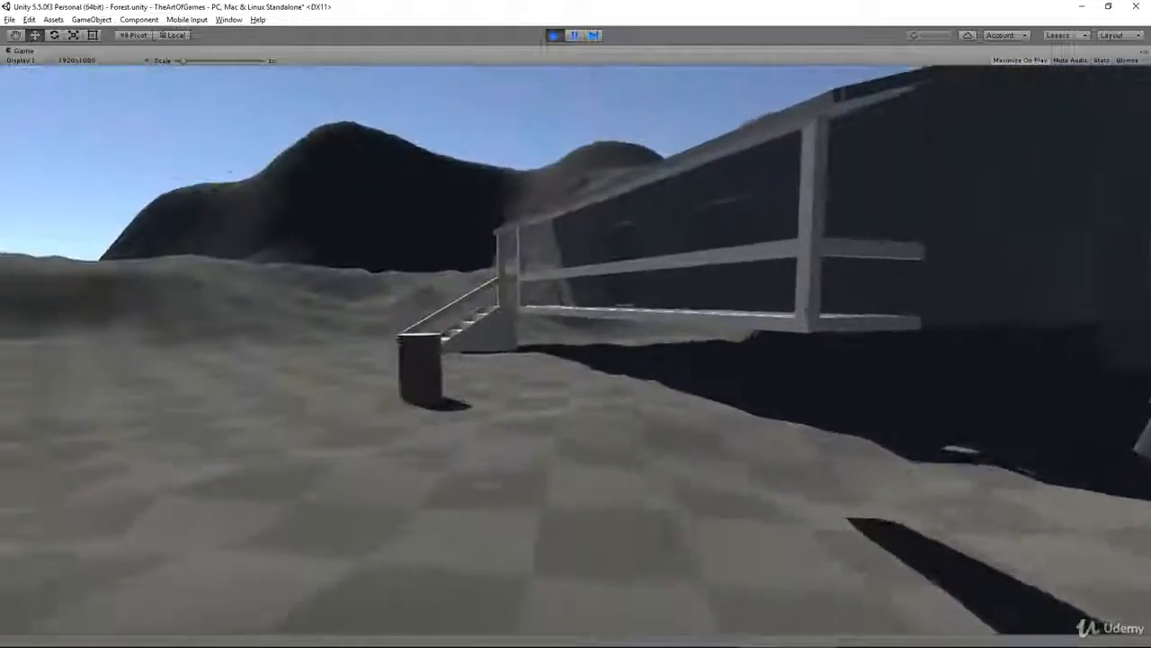
{"action": "key", "text": "w"}
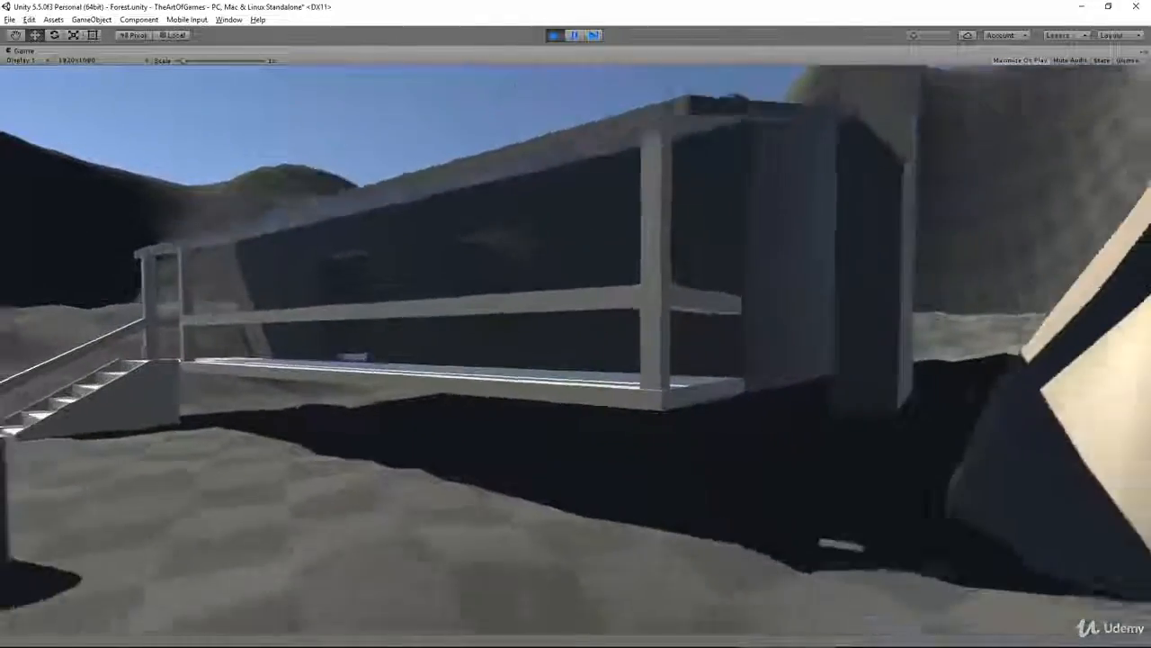
{"action": "key", "text": "s"}
{"action": "key", "text": "a"}
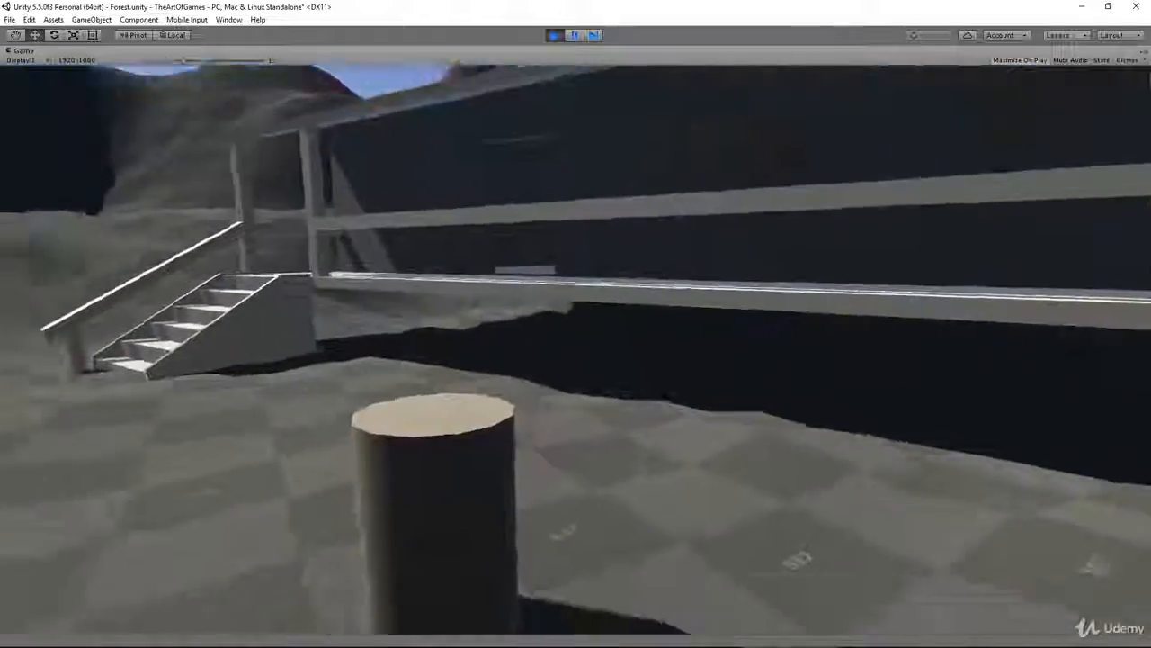
Circle the barrel at eye level to judge its scale, and continue to the foot of the hut's stairs.
{"action": "key", "text": "s"}
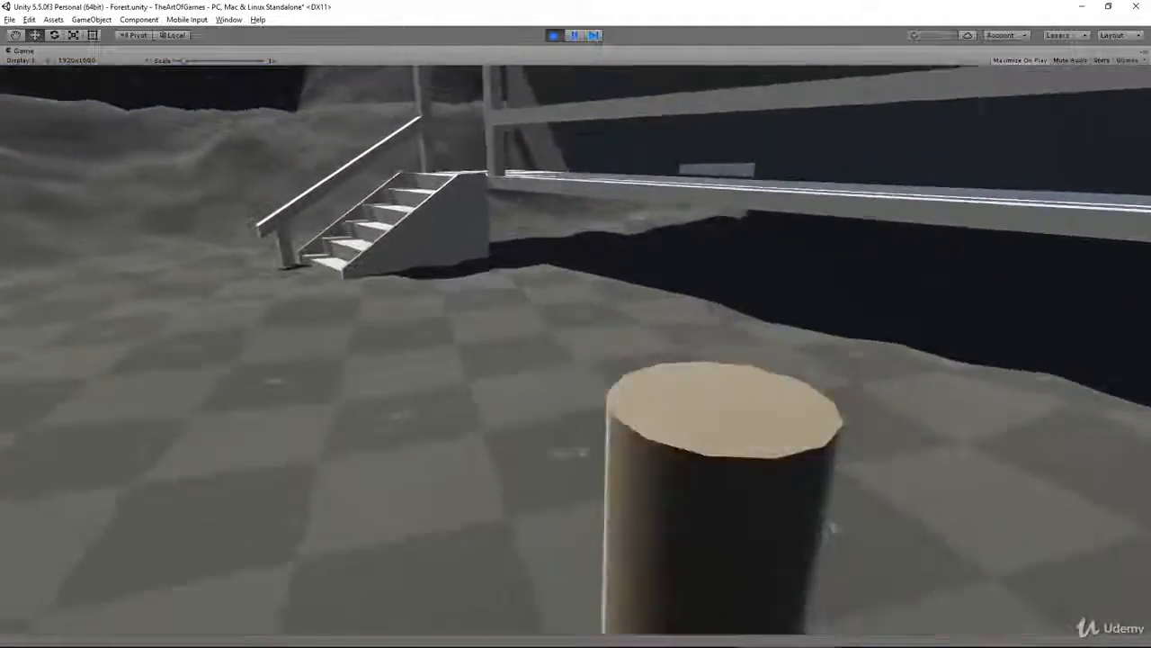
{"action": "key", "text": "w"}
{"action": "key", "text": "a"}
{"action": "key", "text": "a"}
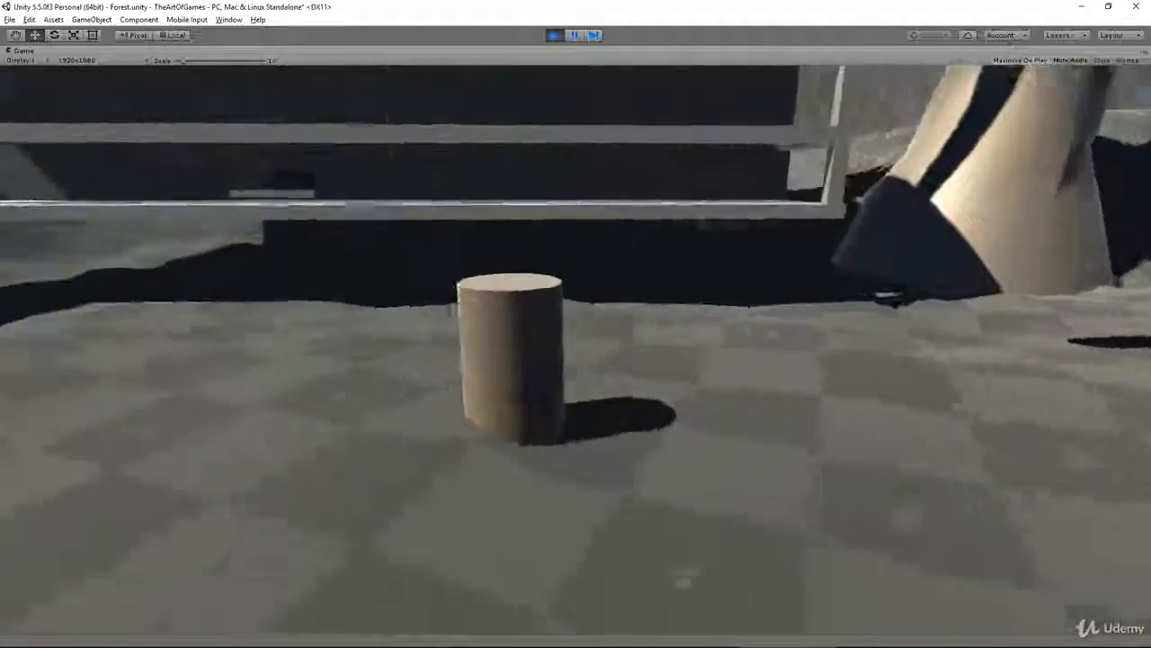
{"action": "key", "text": "a"}
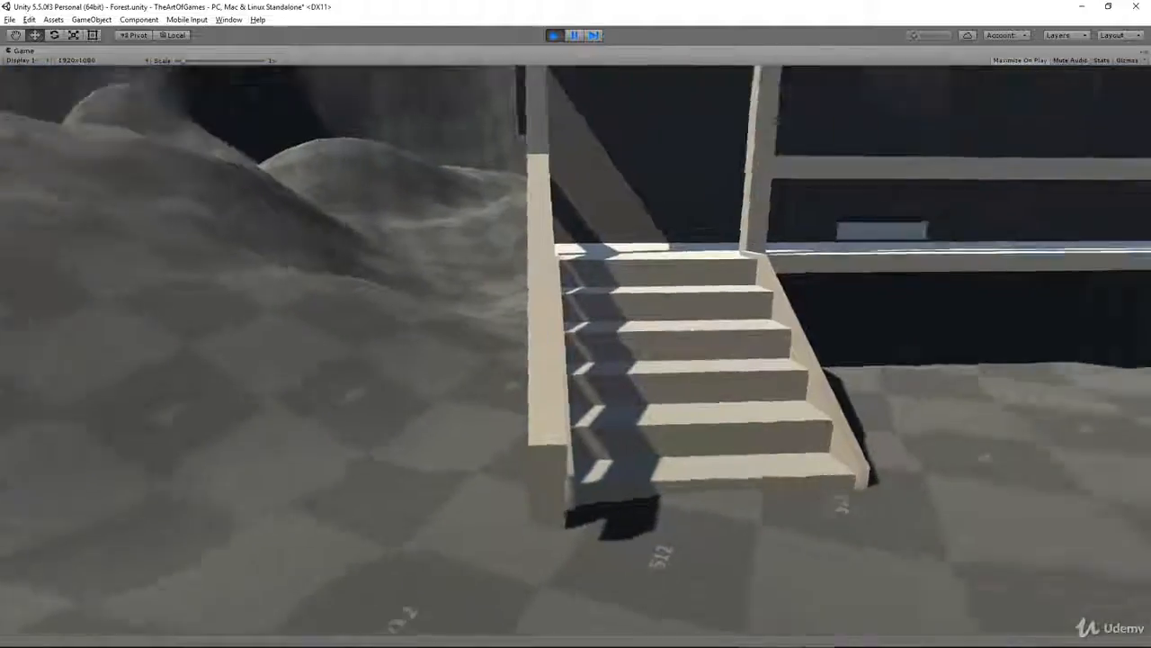
Climb the porch stairs, enter the hut and examine the size of its interior.
{"action": "key", "text": "w"}
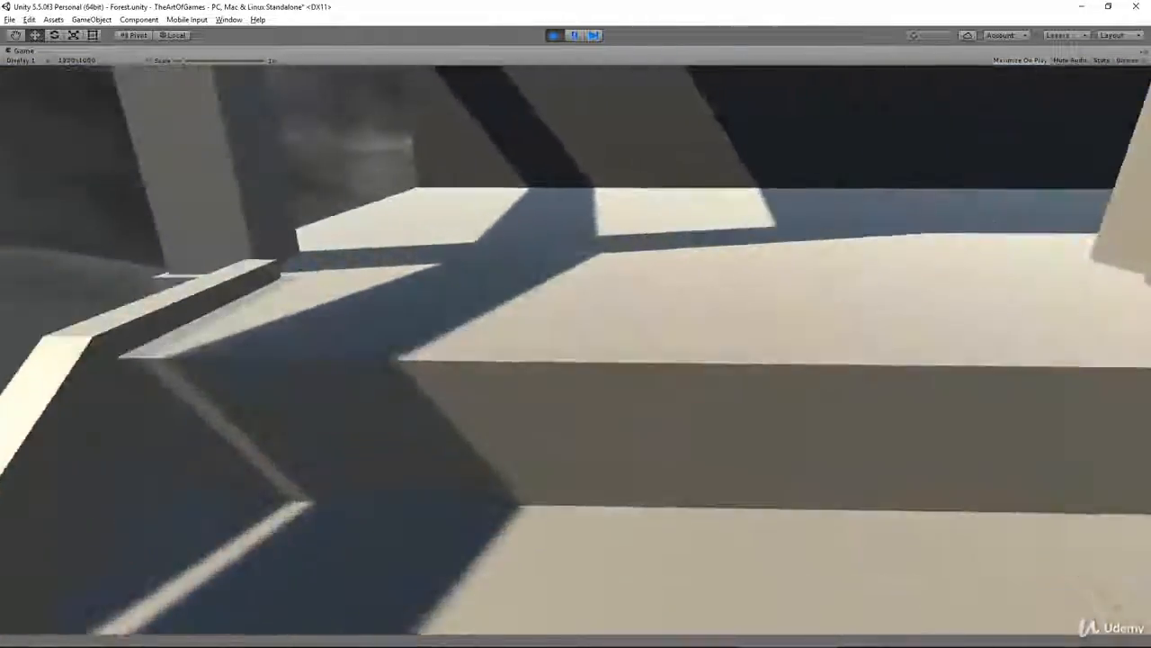
{"action": "key", "text": "w"}
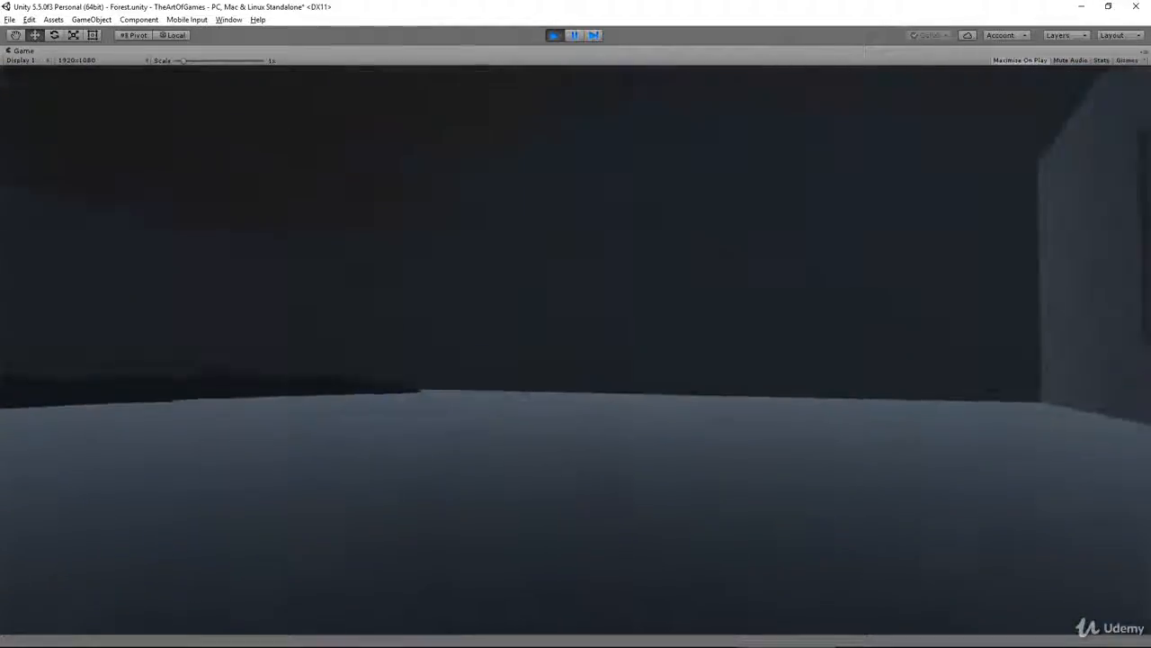
{"action": "key", "text": "w"}
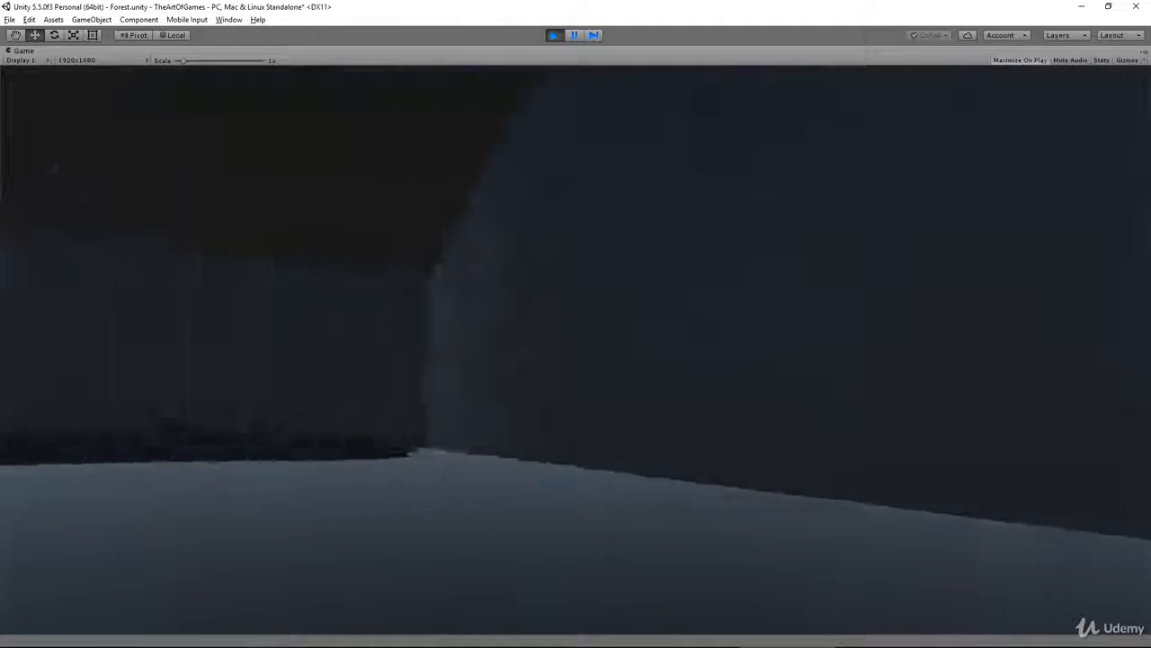
{"action": "key", "text": "w"}
{"action": "key", "text": "w"}
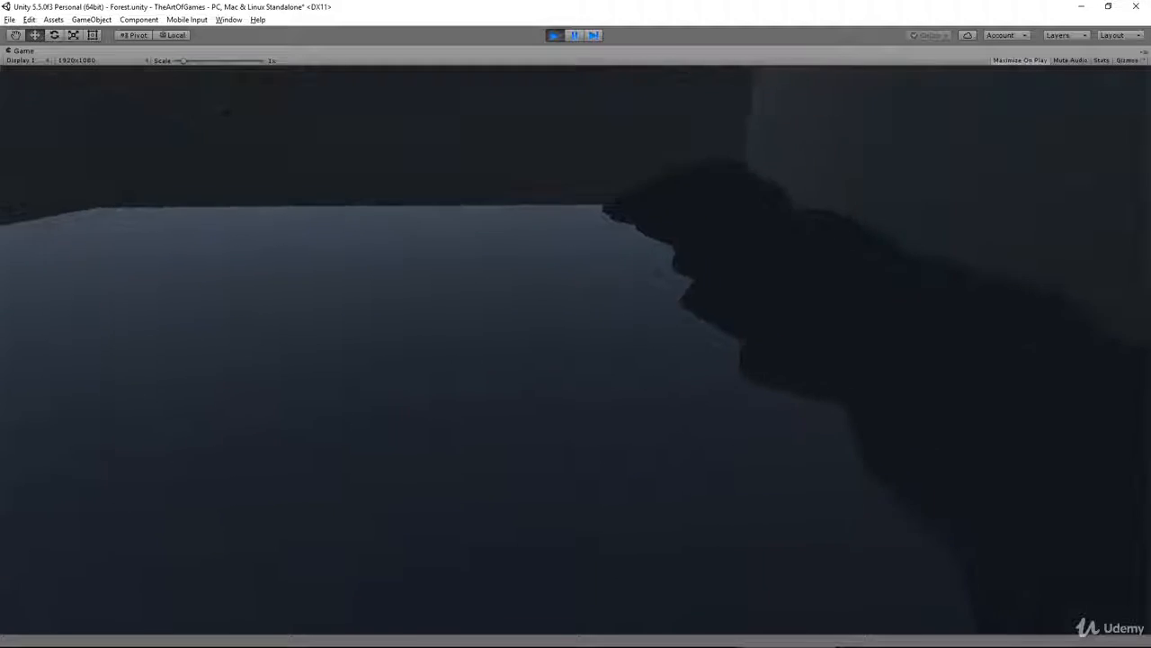
{"action": "key", "text": "w"}
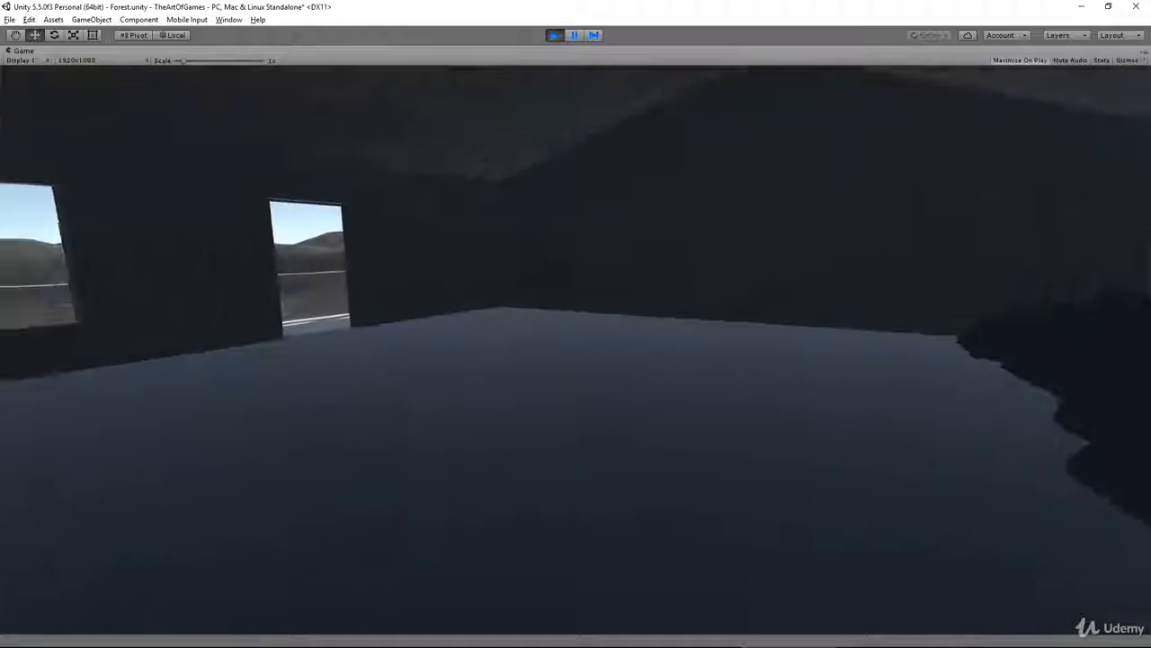
Leave the hut through the doorway, cross the porch and check the stairs and railing from the ground.
{"action": "key", "text": "w"}
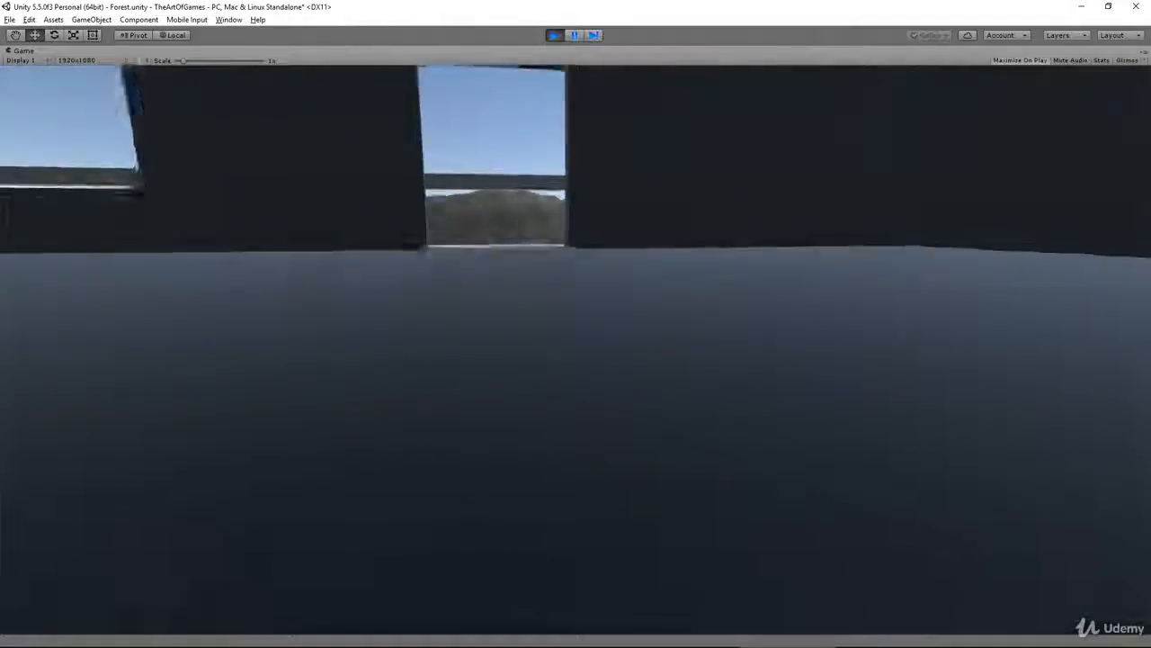
{"action": "key", "text": "w"}
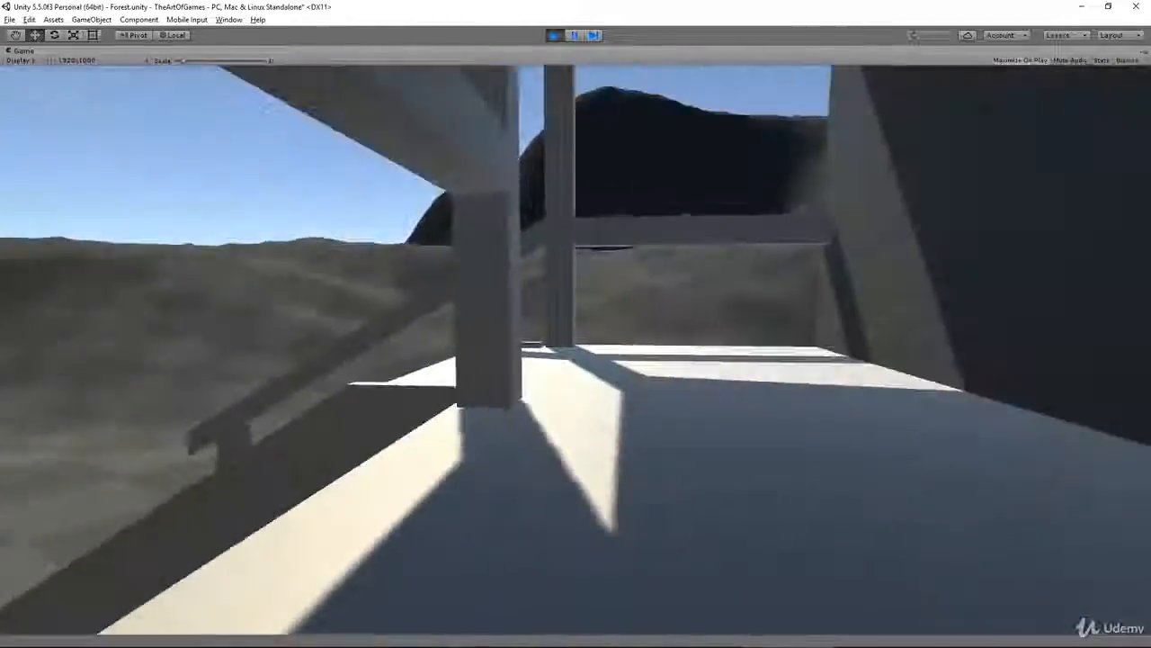
{"action": "key", "text": "w"}
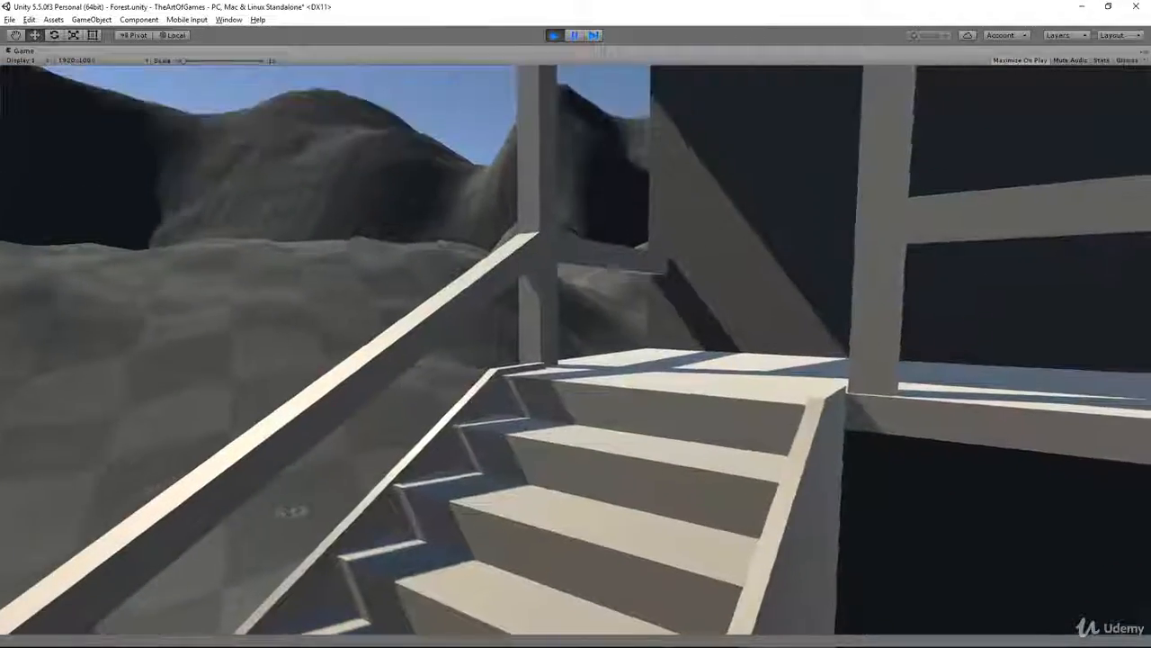
{"action": "key", "text": "w"}
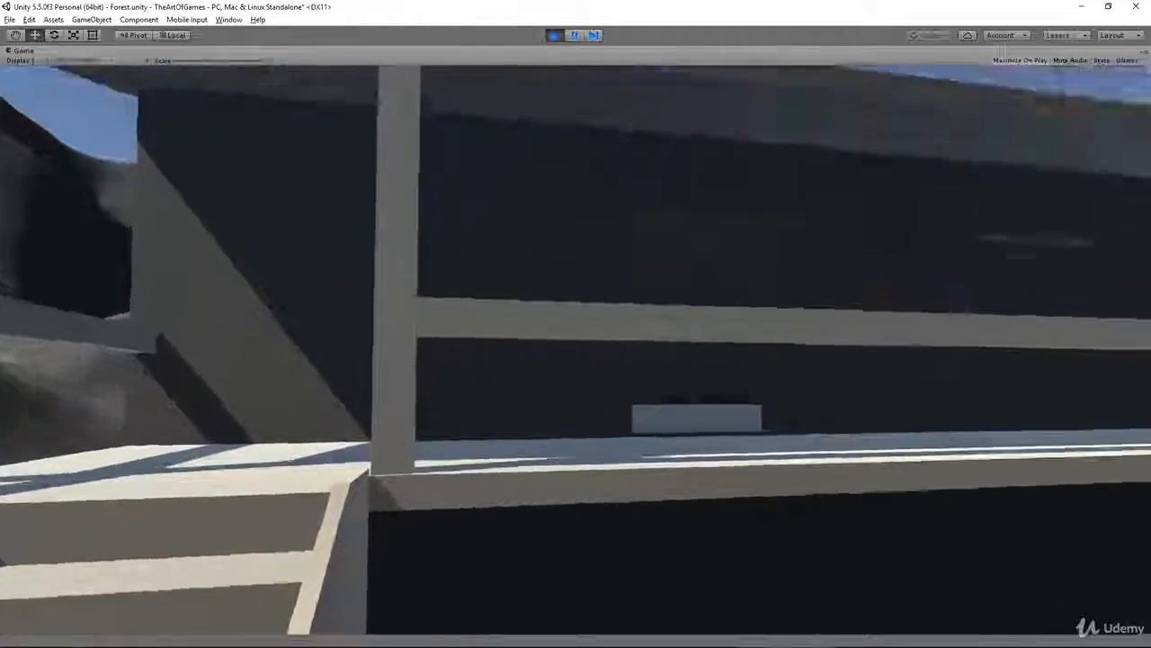
Walk away from the hut over the hills to examine the outer terrain and the distant mountains.
{"action": "key", "text": "w"}
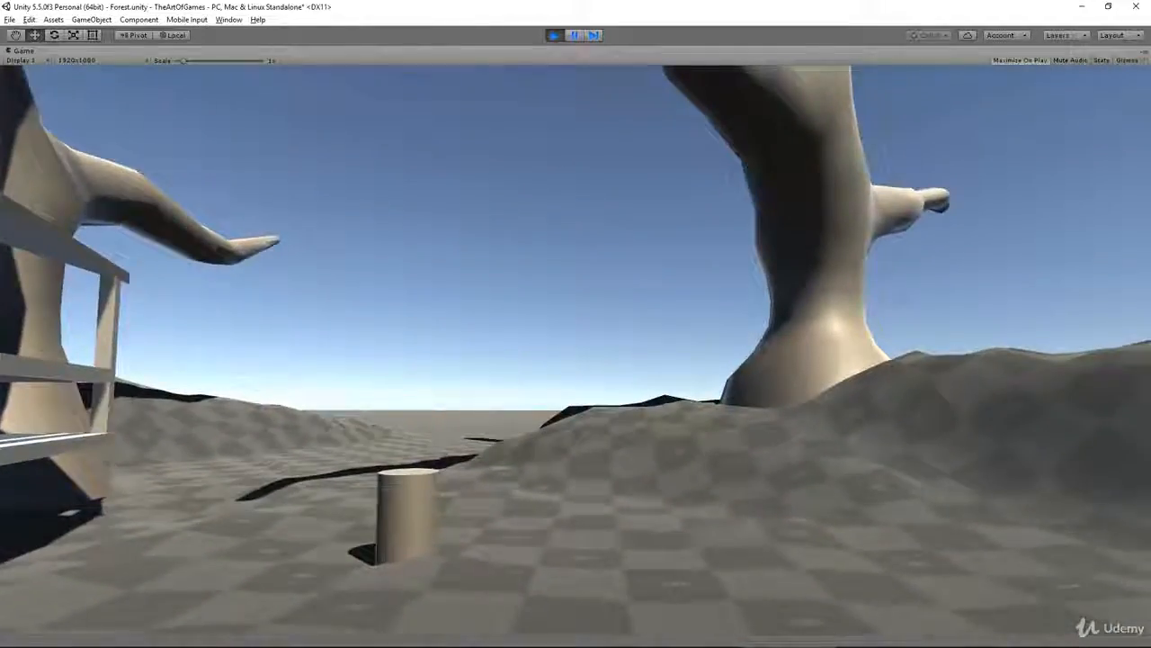
{"action": "key", "text": "w"}
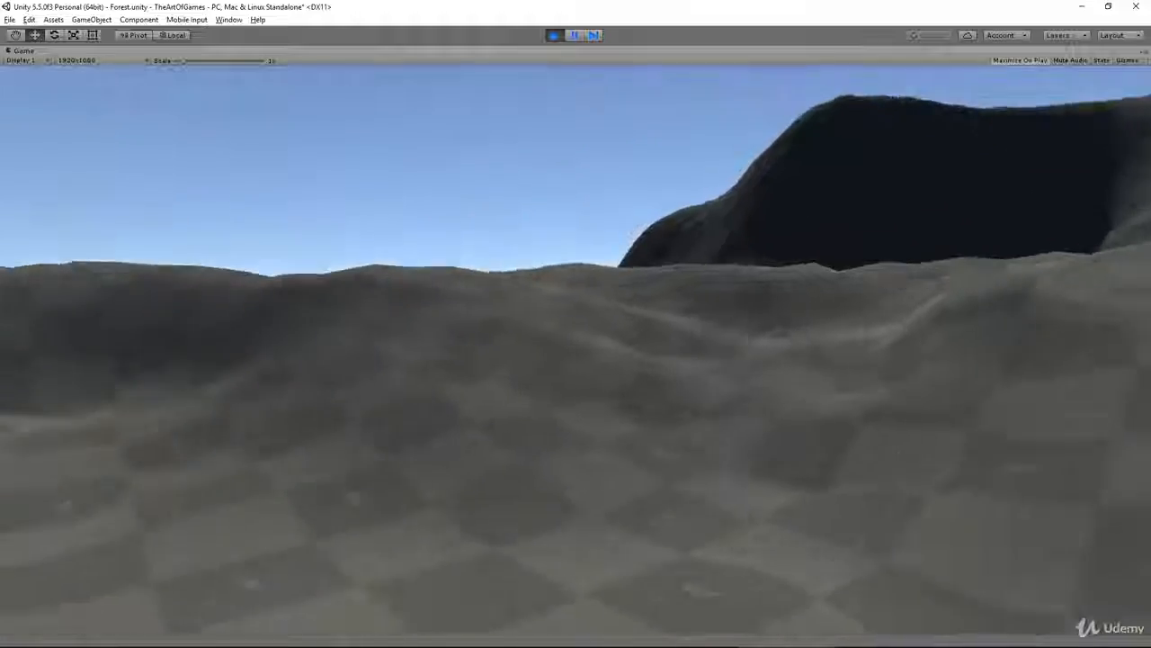
{"action": "key", "text": "w"}
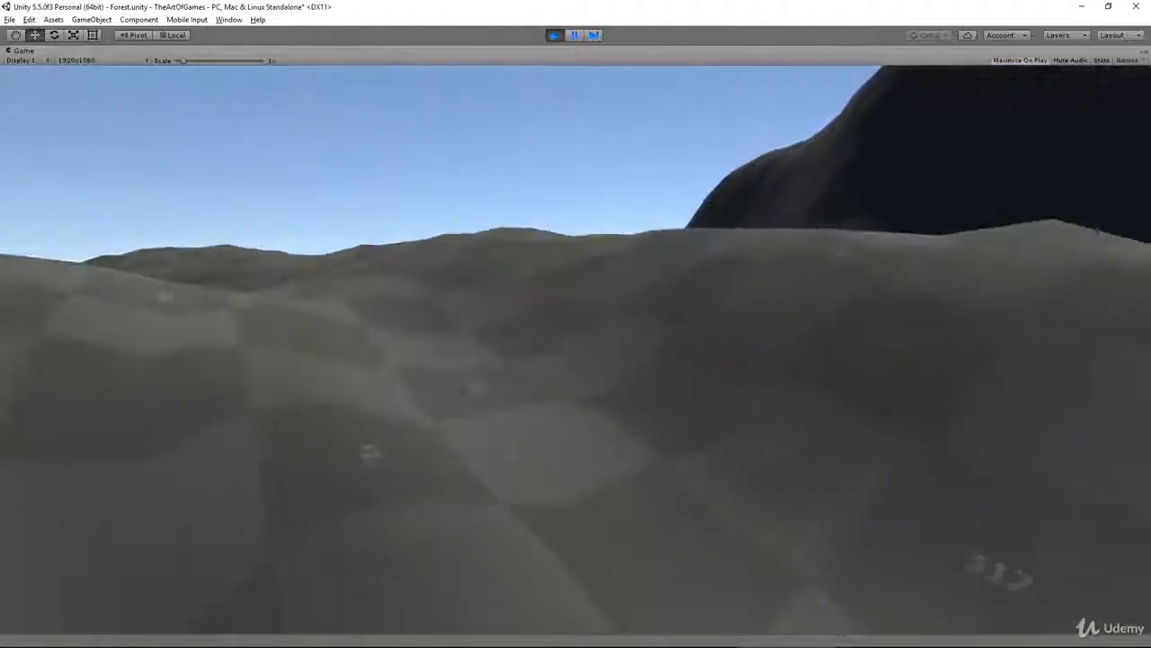
{"action": "key", "text": "w"}
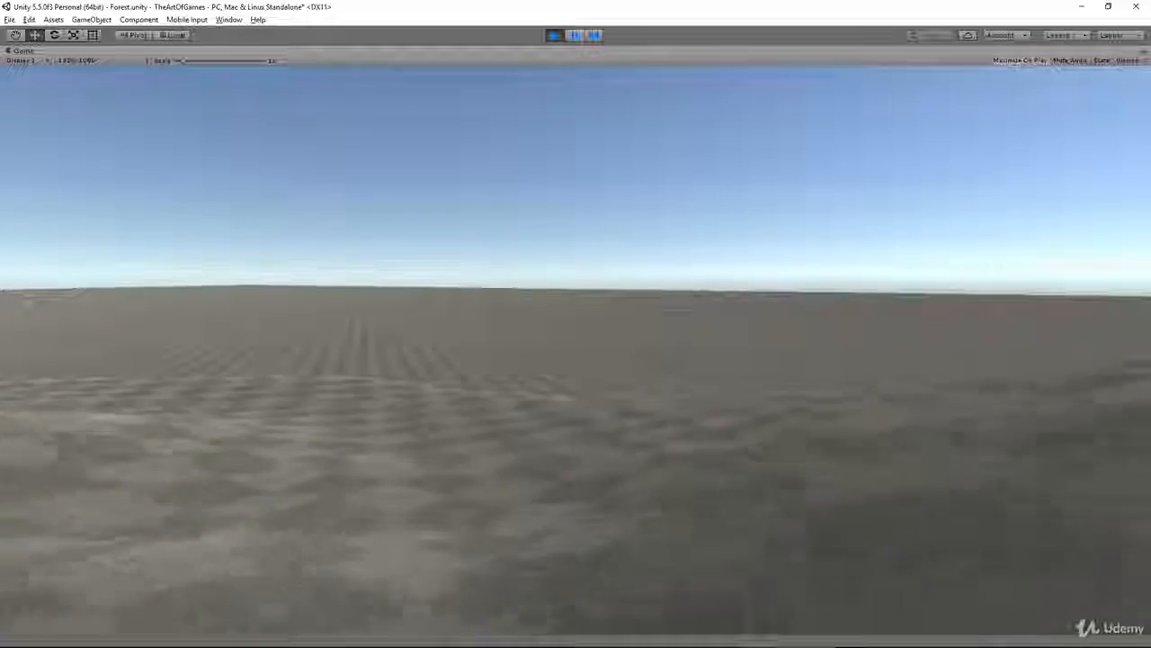
{"action": "key", "text": "w"}
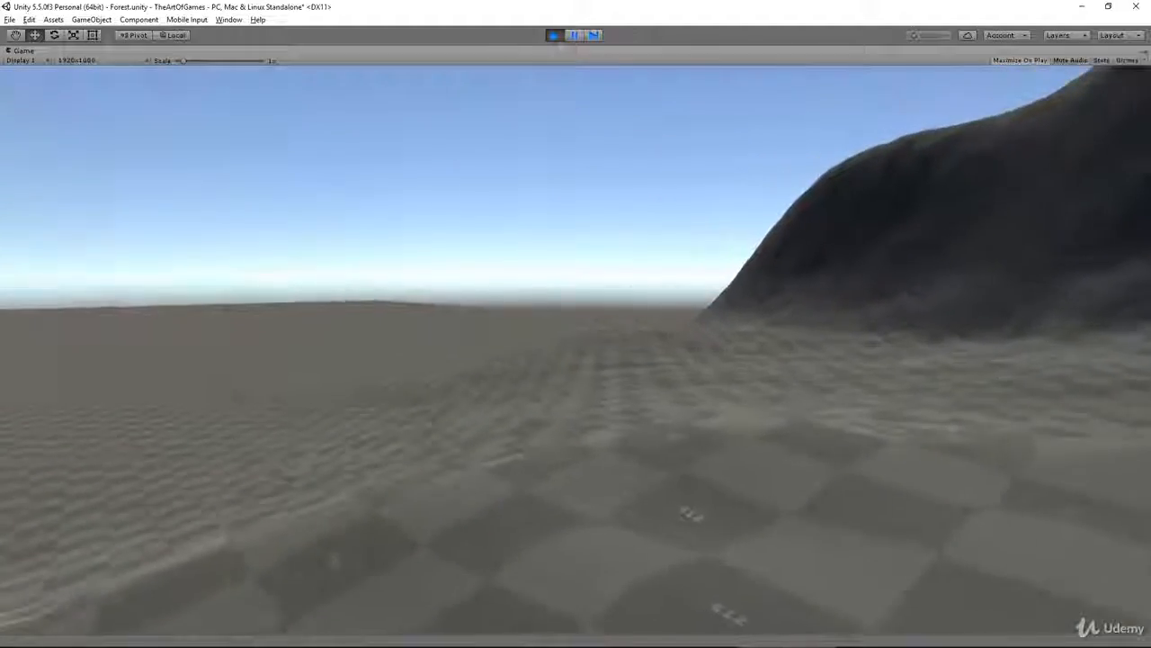
{"action": "key", "text": "w"}
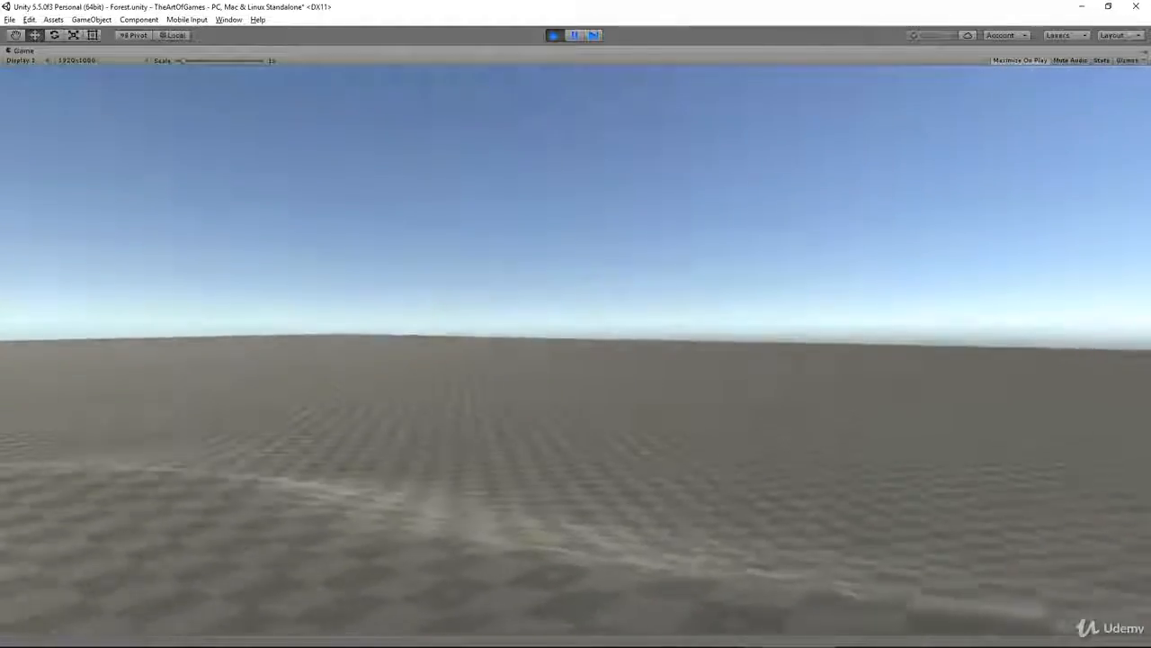
Walk back along the ridge towards the oak trees and view the hut from the high ground.
{"action": "key", "text": "w"}
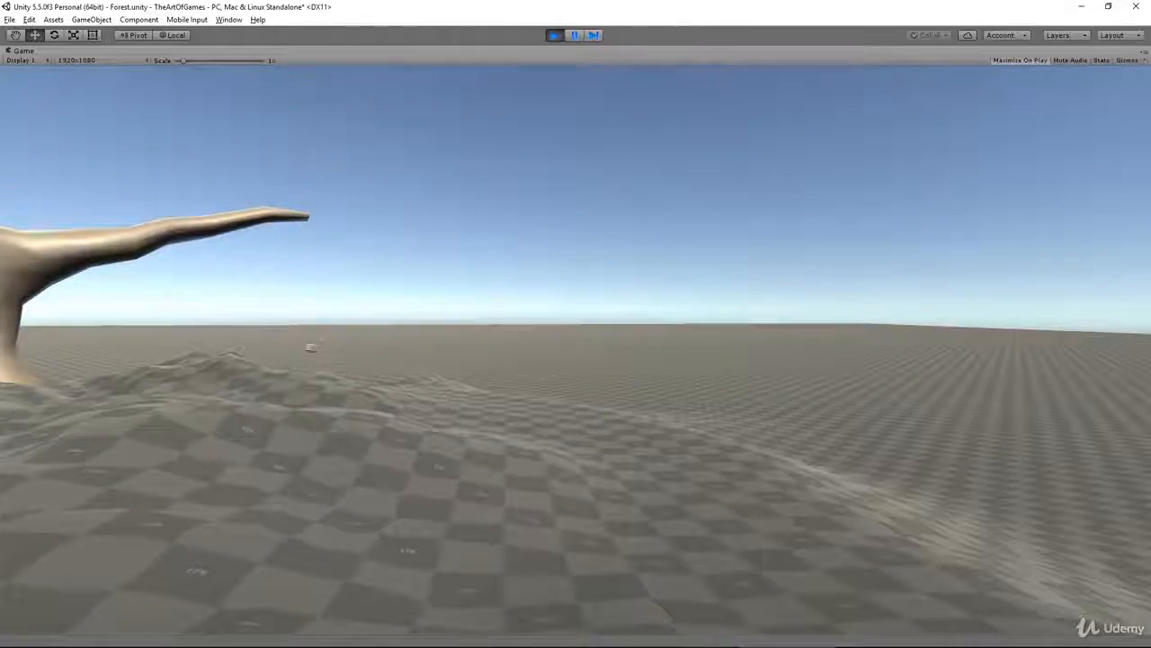
{"action": "key", "text": "w"}
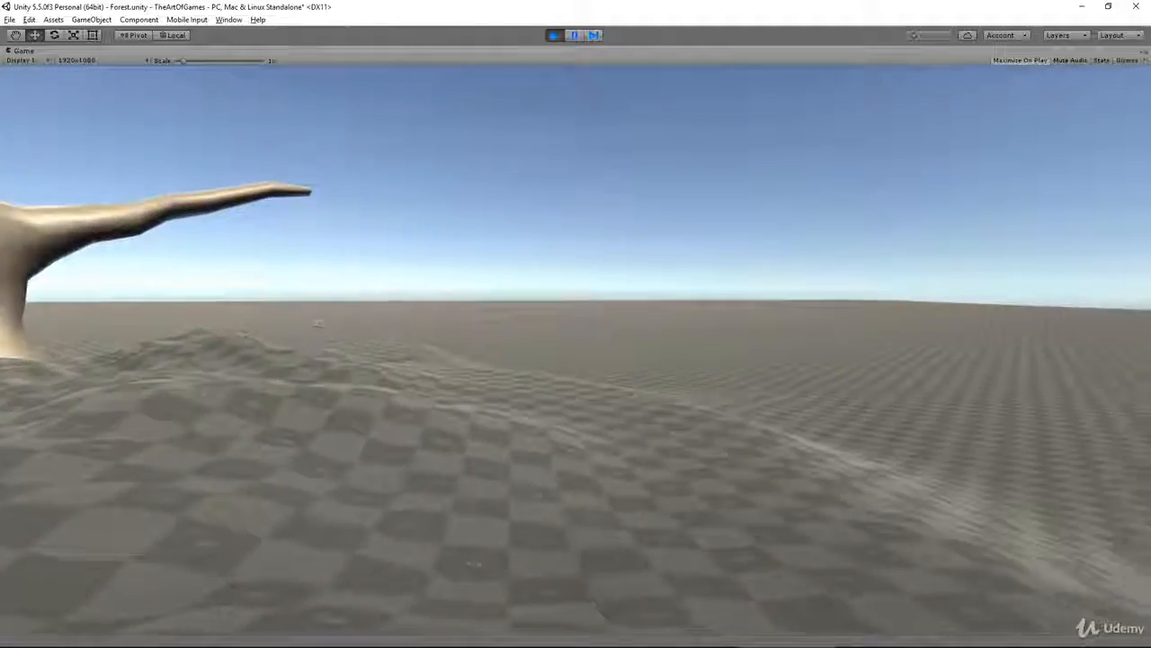
{"action": "key", "text": "w"}
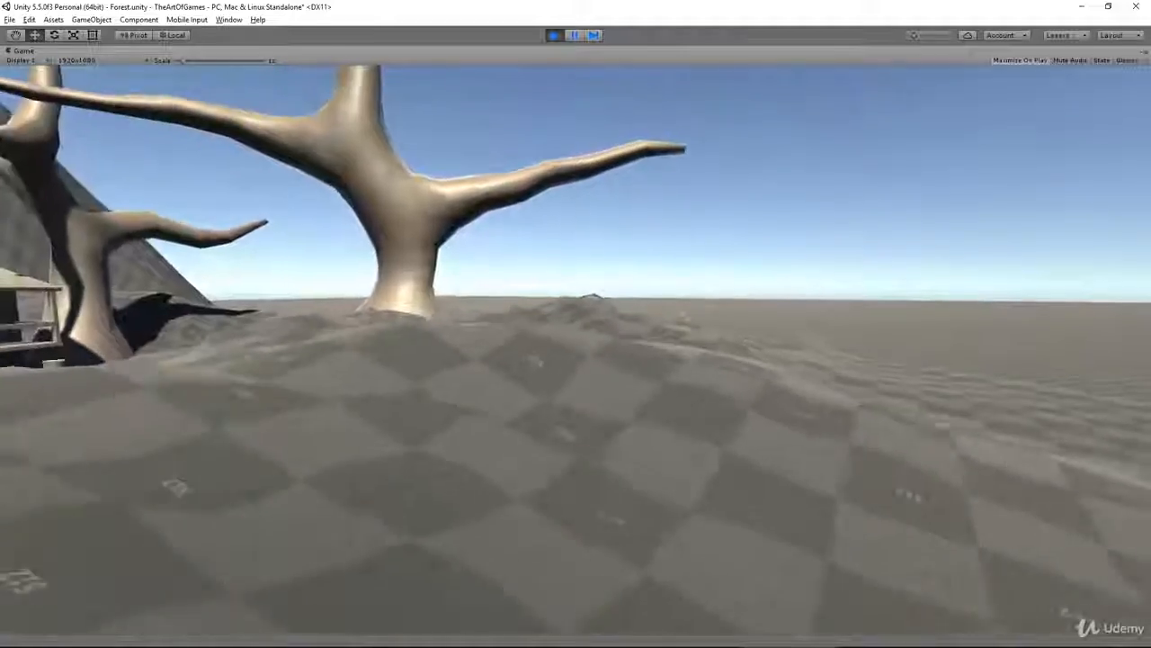
{"action": "key", "text": "w"}
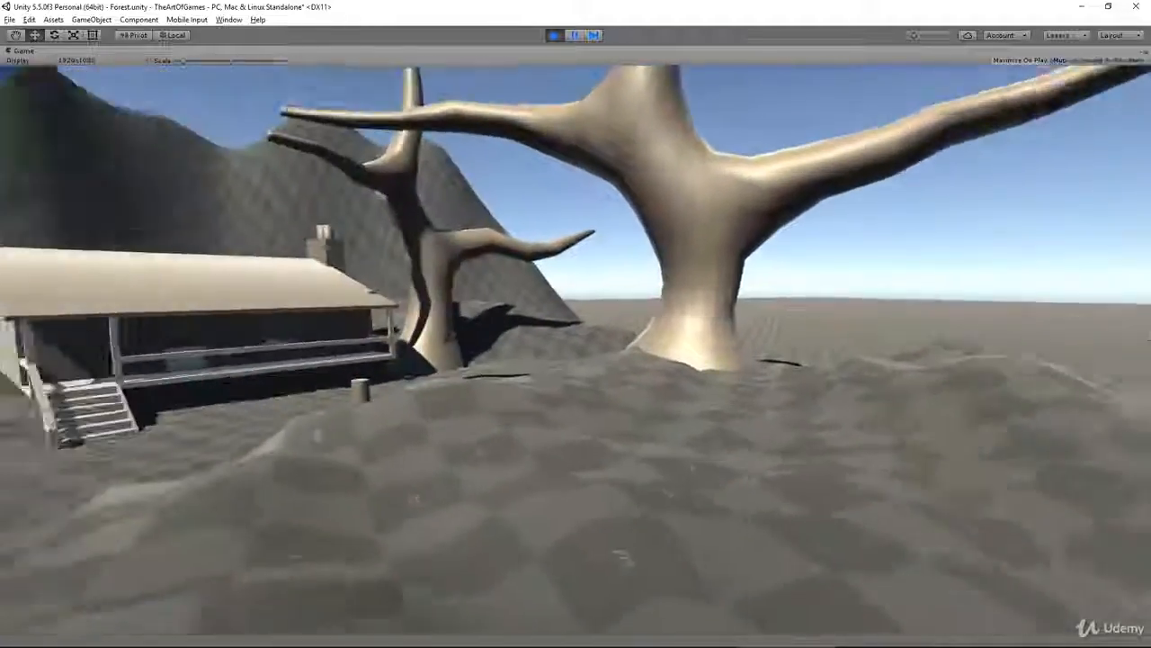
{"action": "key", "text": "w"}
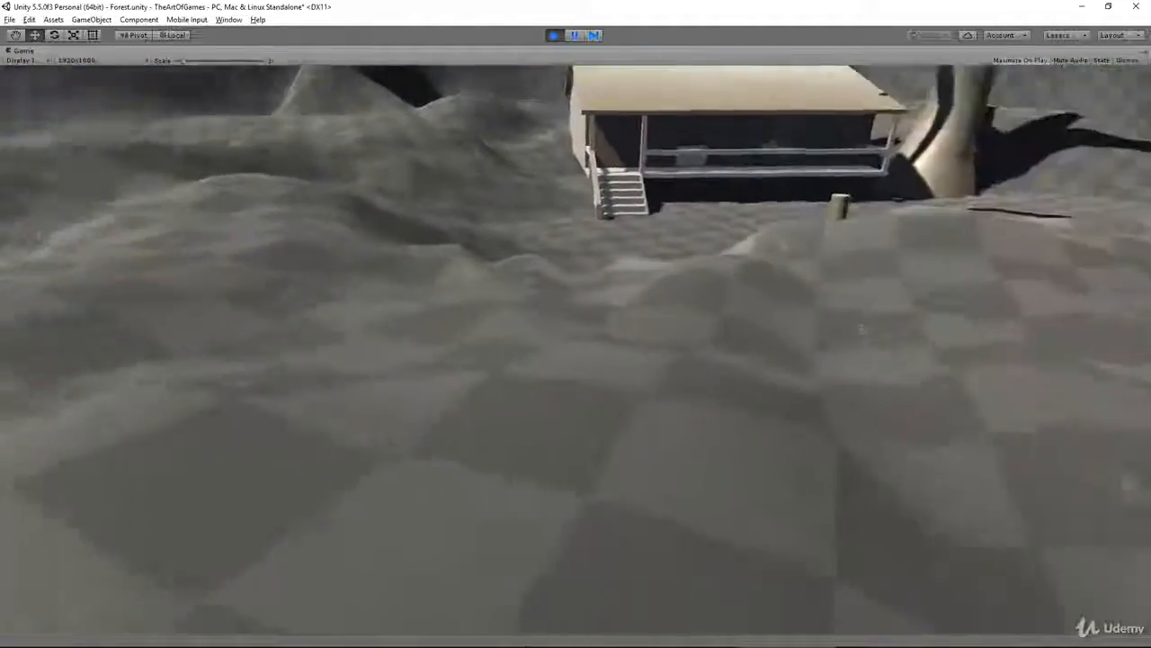
{"action": "key", "text": "w"}
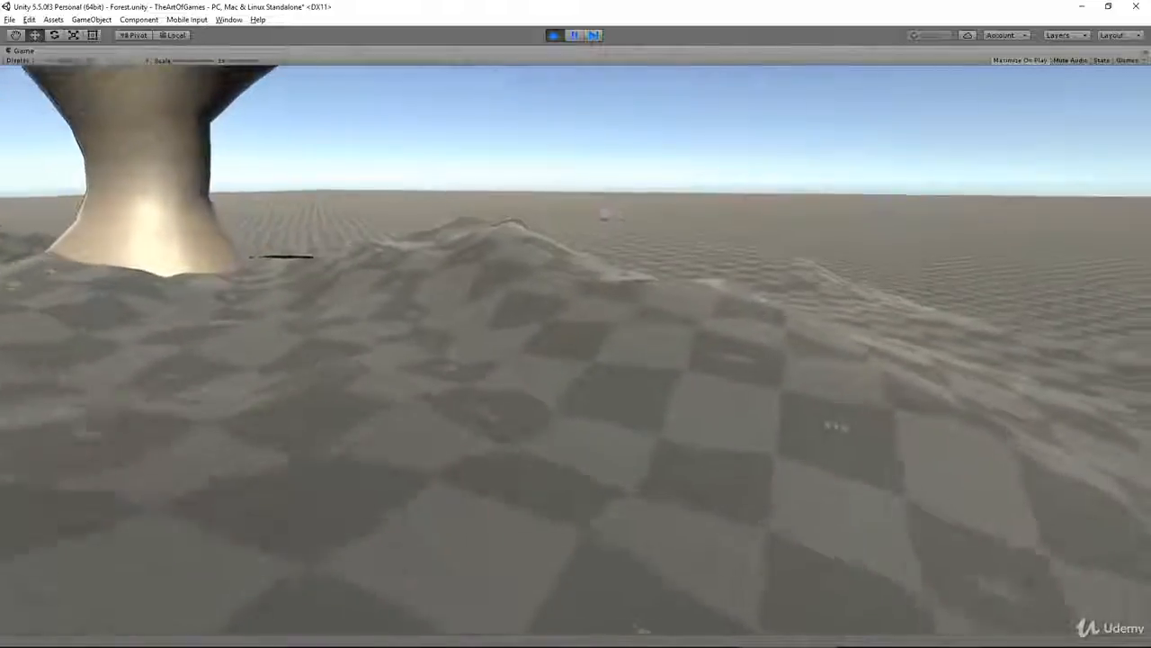
Look over the plain and sky, and walk past the large oak and its shadow back towards the hut.
{"action": "key", "text": "w"}
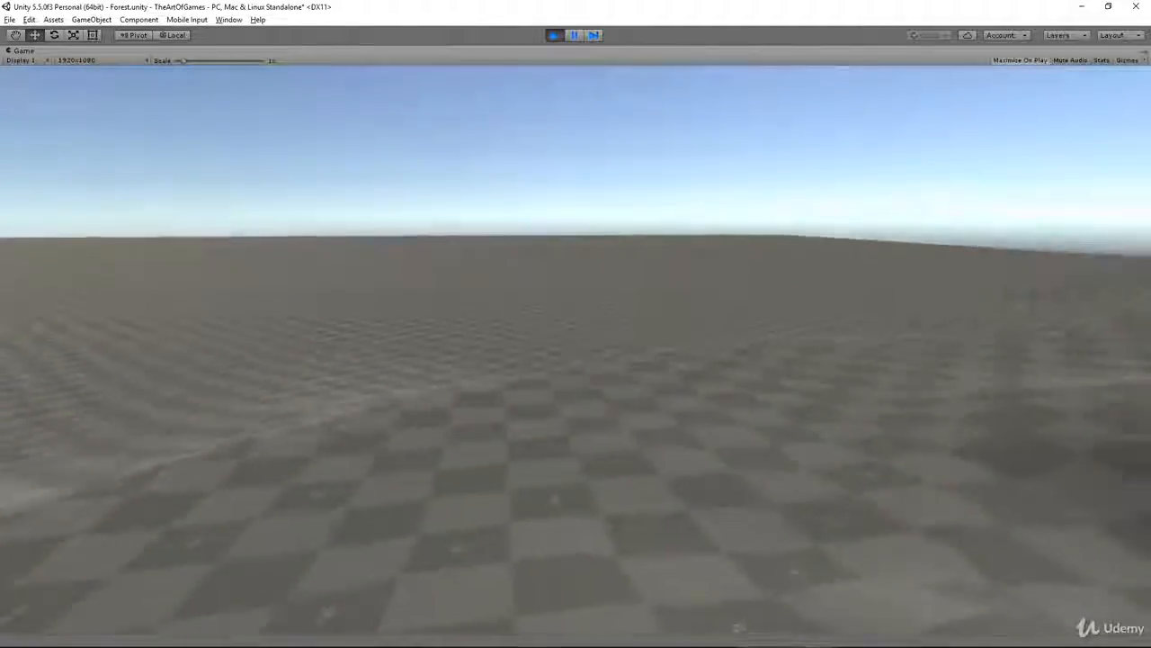
{"action": "key", "text": "w"}
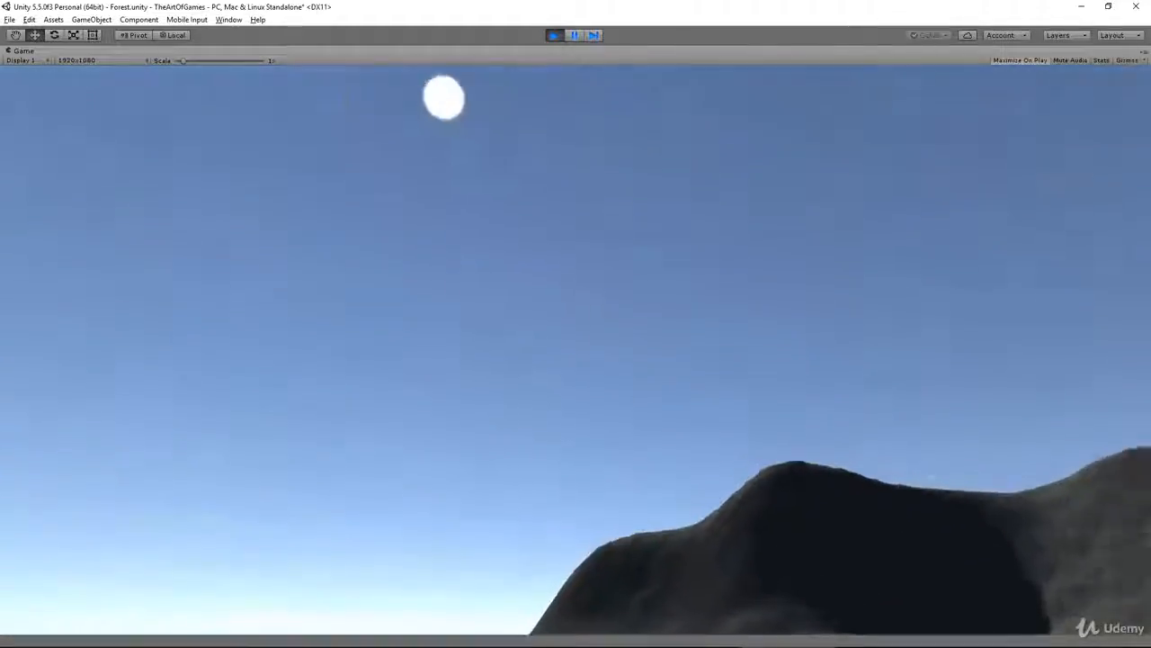
{"action": "key", "text": "w"}
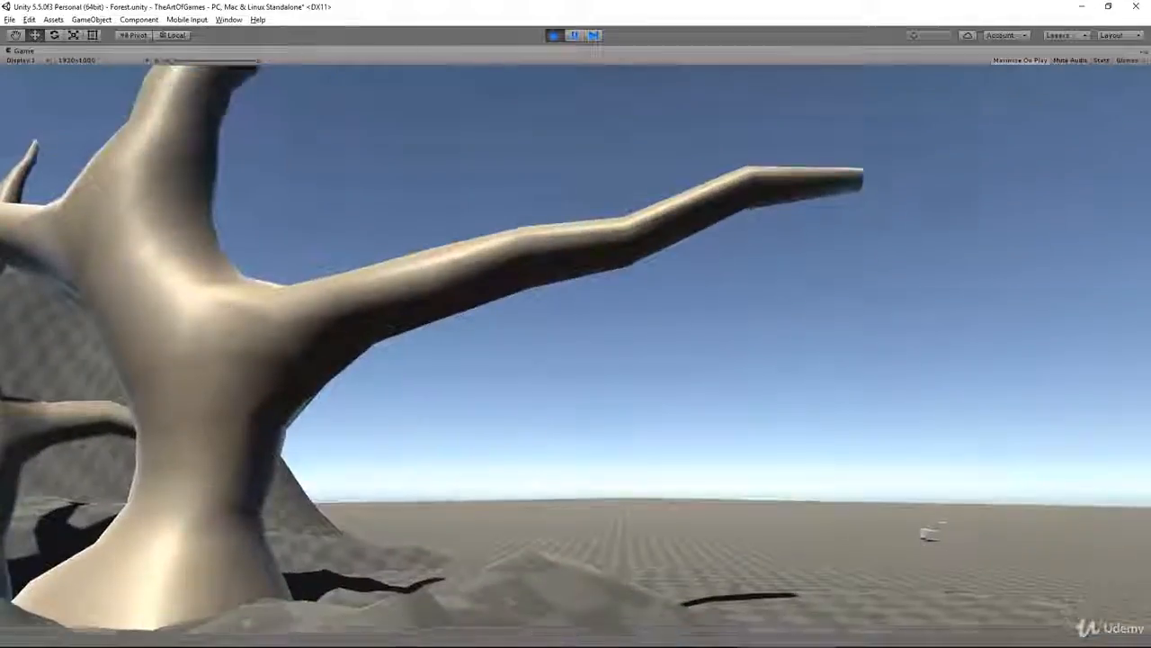
{"action": "key", "text": "w"}
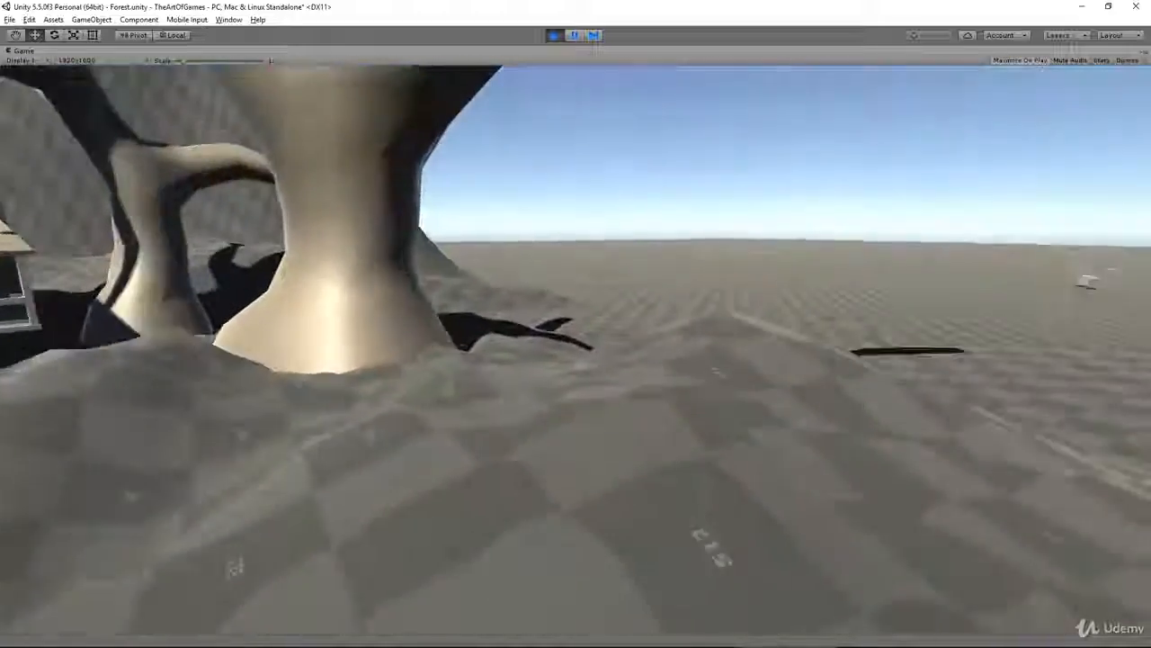
{"action": "key", "text": "w"}
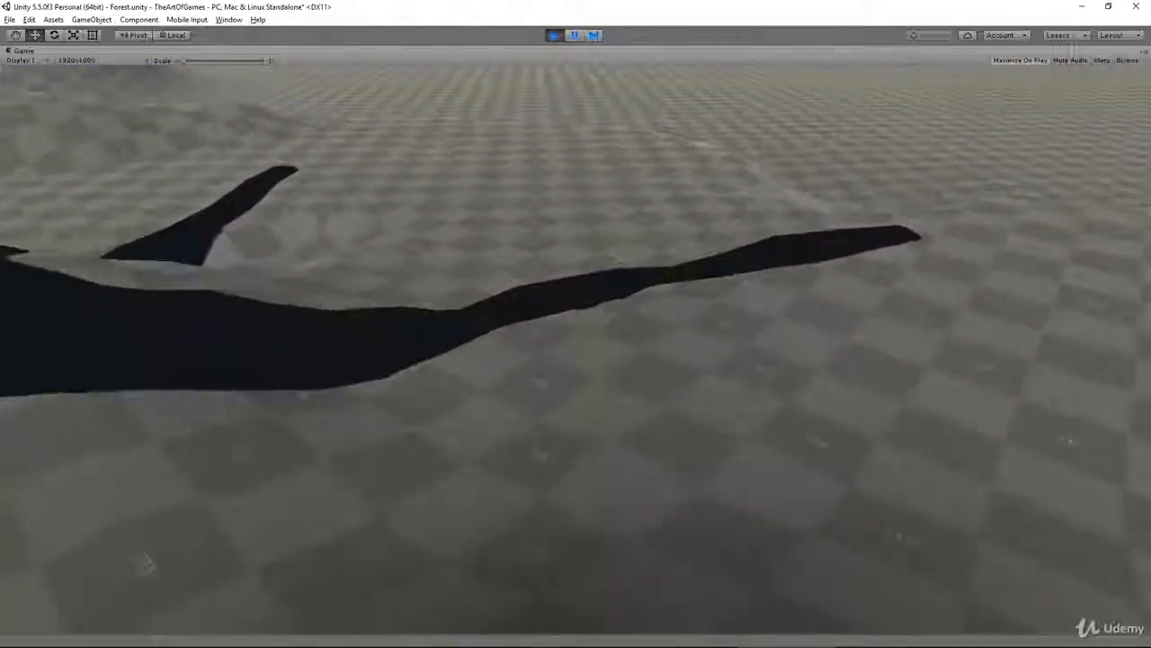
{"action": "key", "text": "w"}
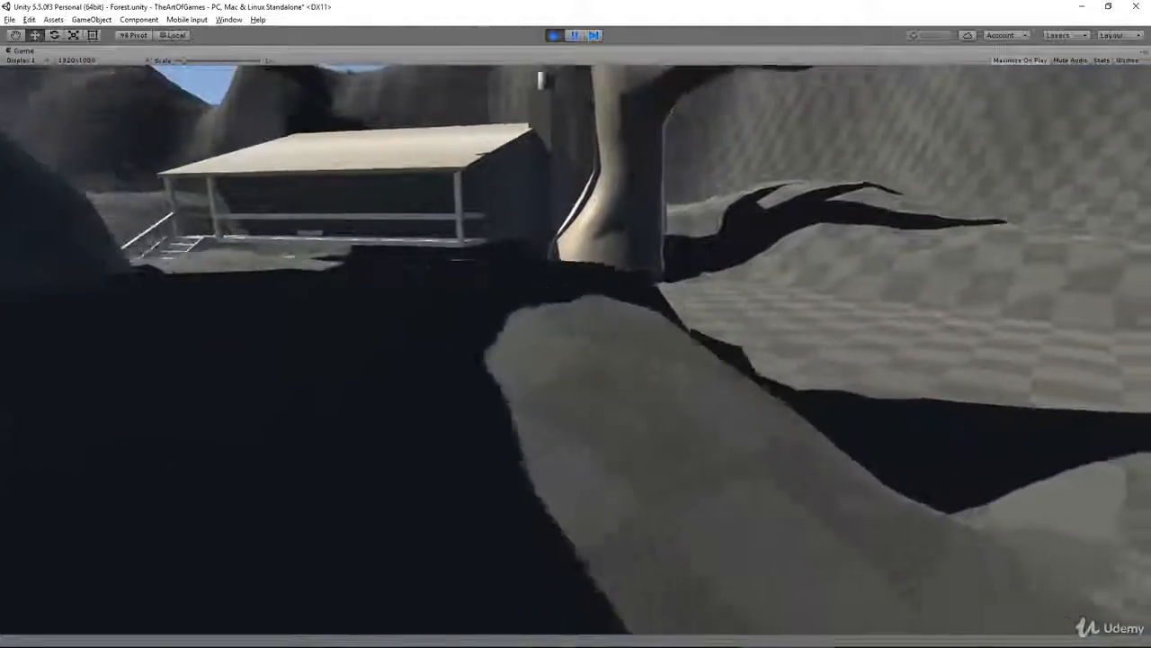
Walk down from the slope past the large oak towards the hut stairs and barrel, and stop play mode.
{"action": "key", "text": "w"}
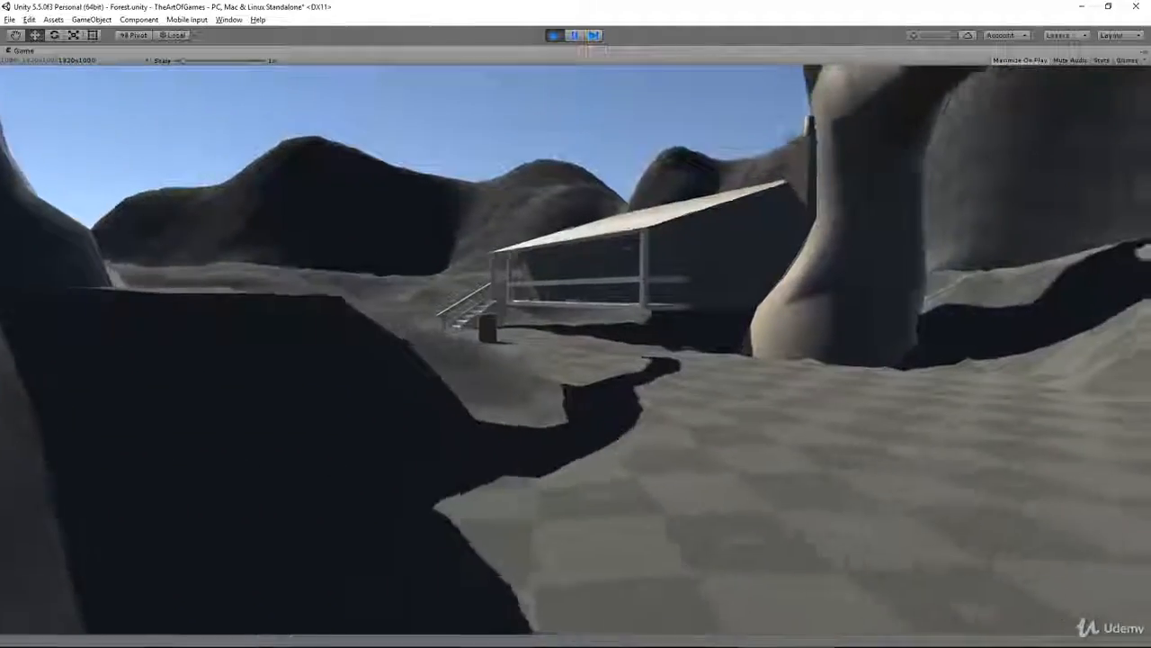
{"action": "key", "text": "w"}
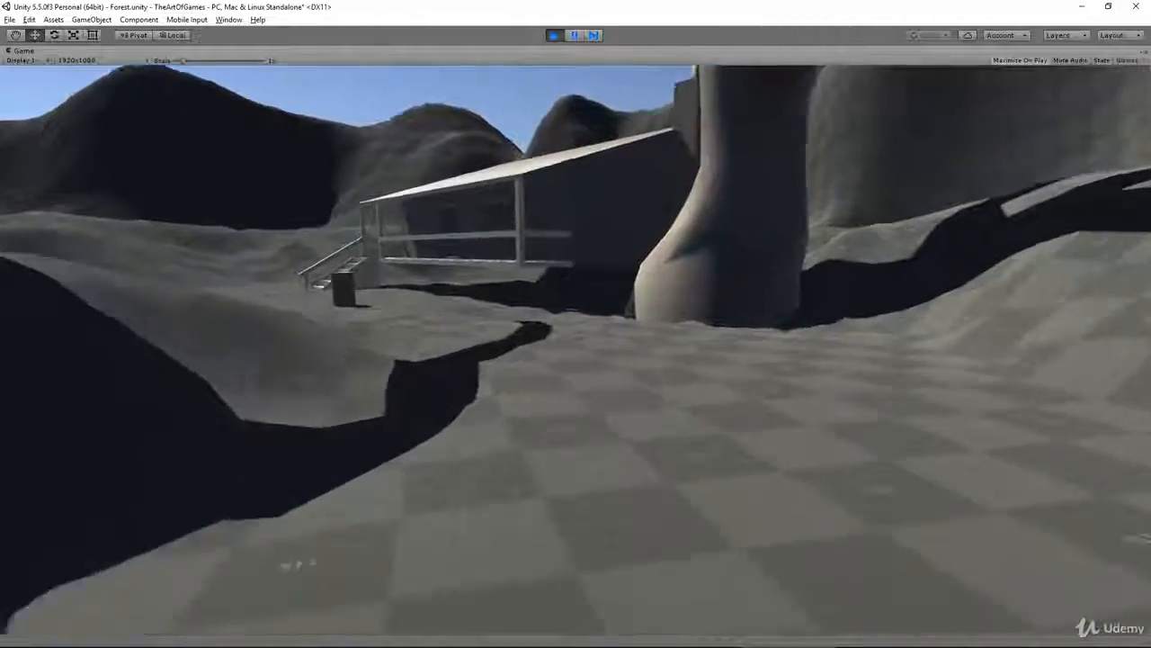
{"action": "key", "text": "w"}
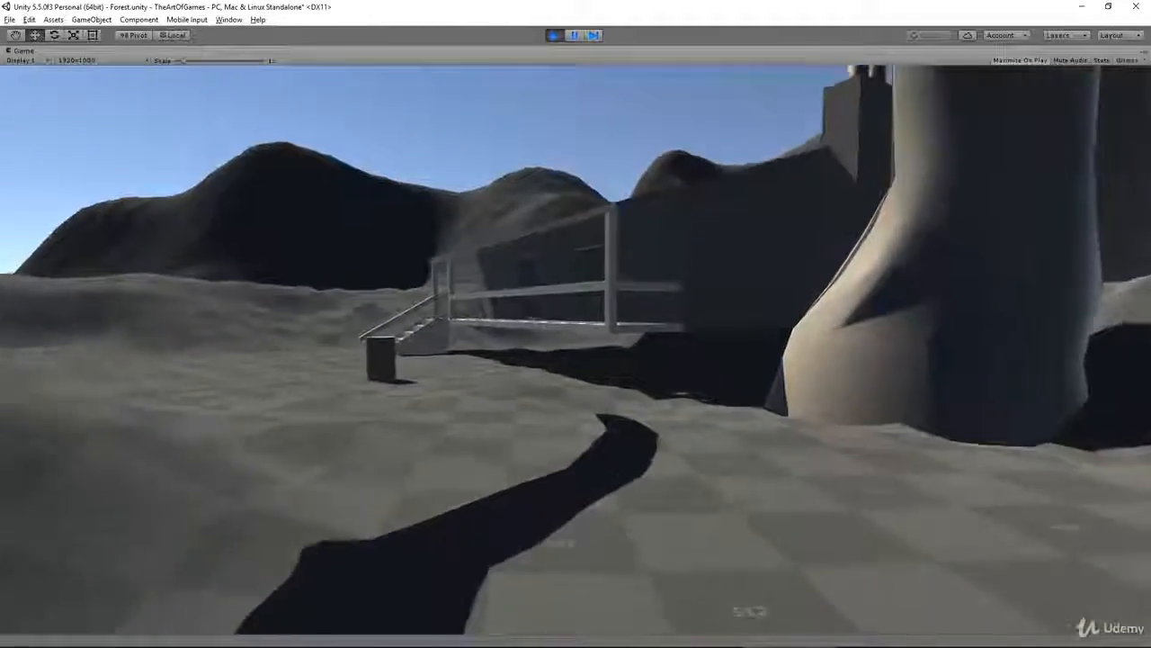
{"action": "key", "text": "w"}
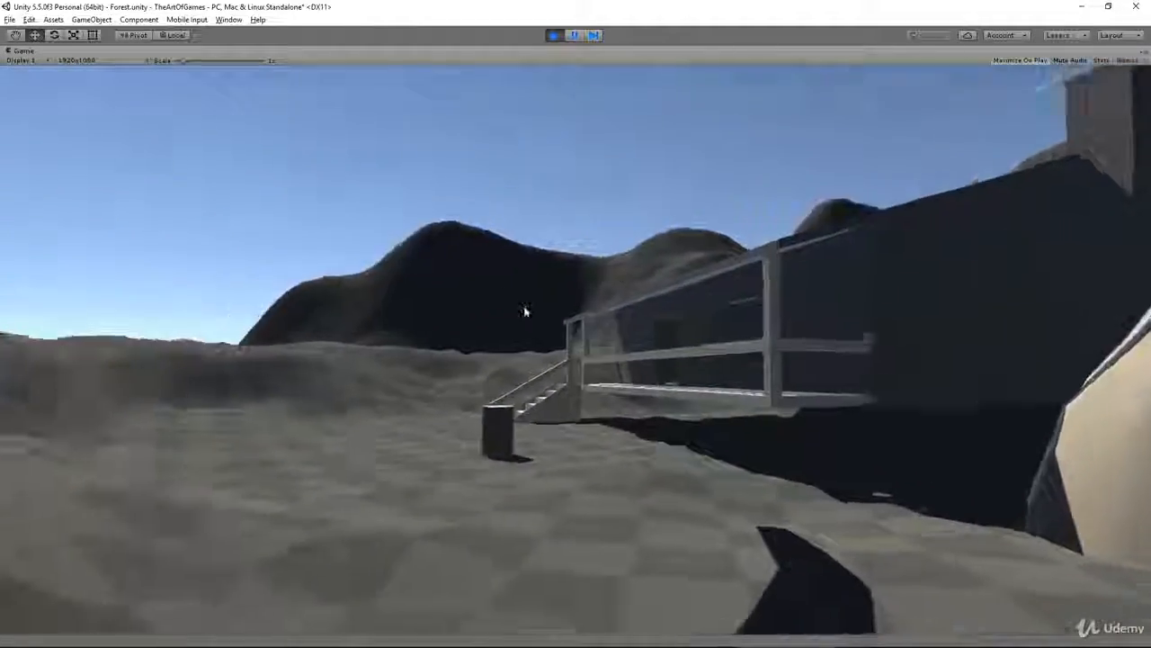
{"action": "key", "text": "Escape"}
{"action": "left_click", "coordinate": [555, 35]}
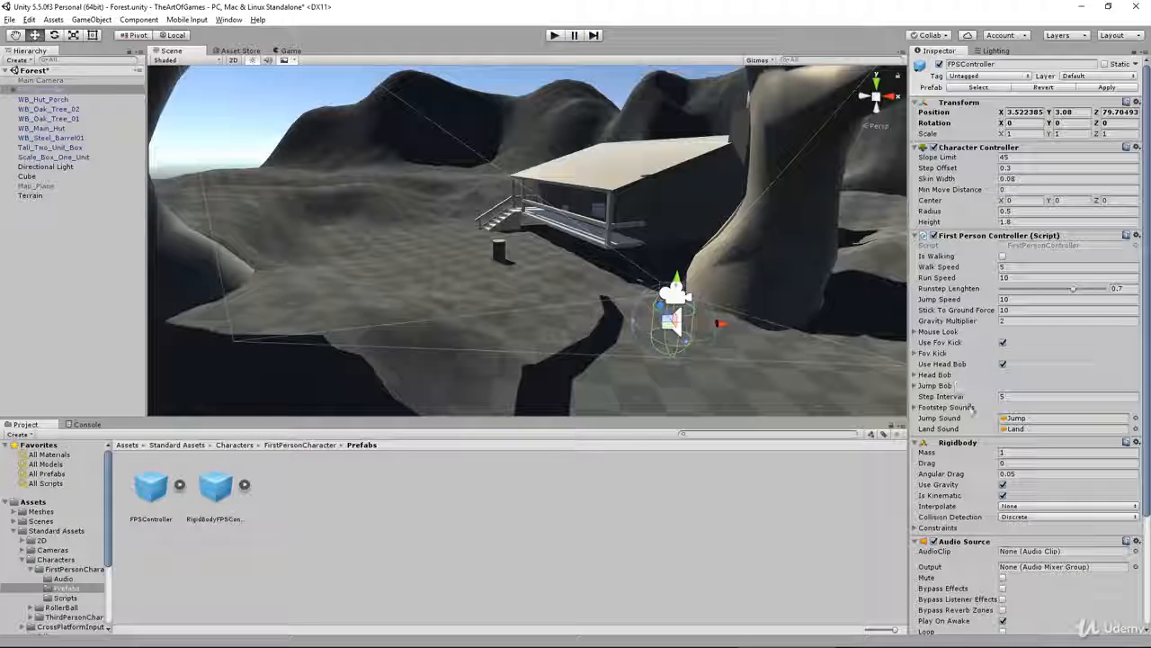
Disable the Audio Source component on the FPSController and start play mode again.
{"action": "scroll", "coordinate": [973, 406], "scroll_direction": "down", "scroll_amount": 5}
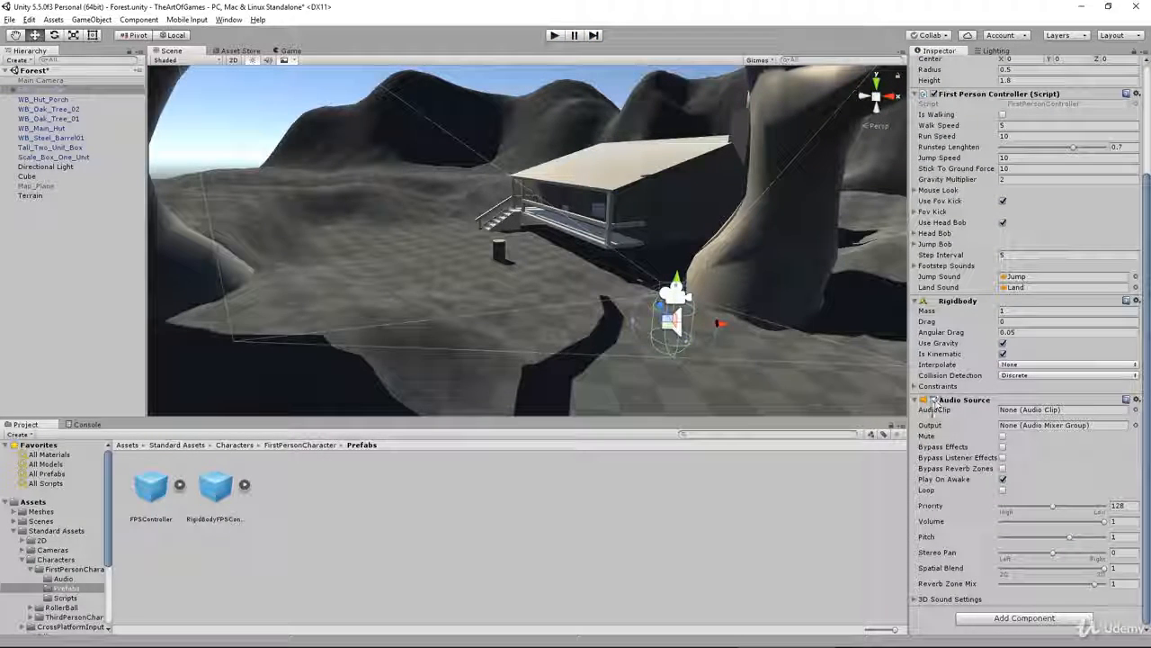
{"action": "left_click", "coordinate": [926, 402]}
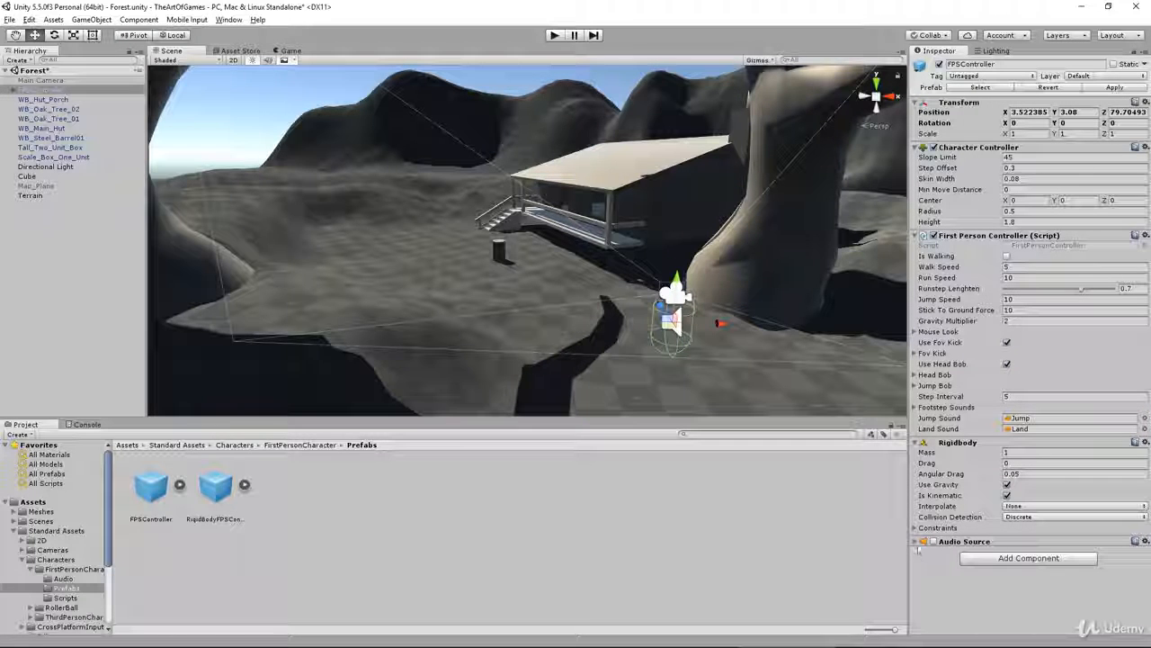
{"action": "left_click", "coordinate": [918, 542]}
{"action": "scroll", "coordinate": [936, 540], "scroll_direction": "down", "scroll_amount": 4}
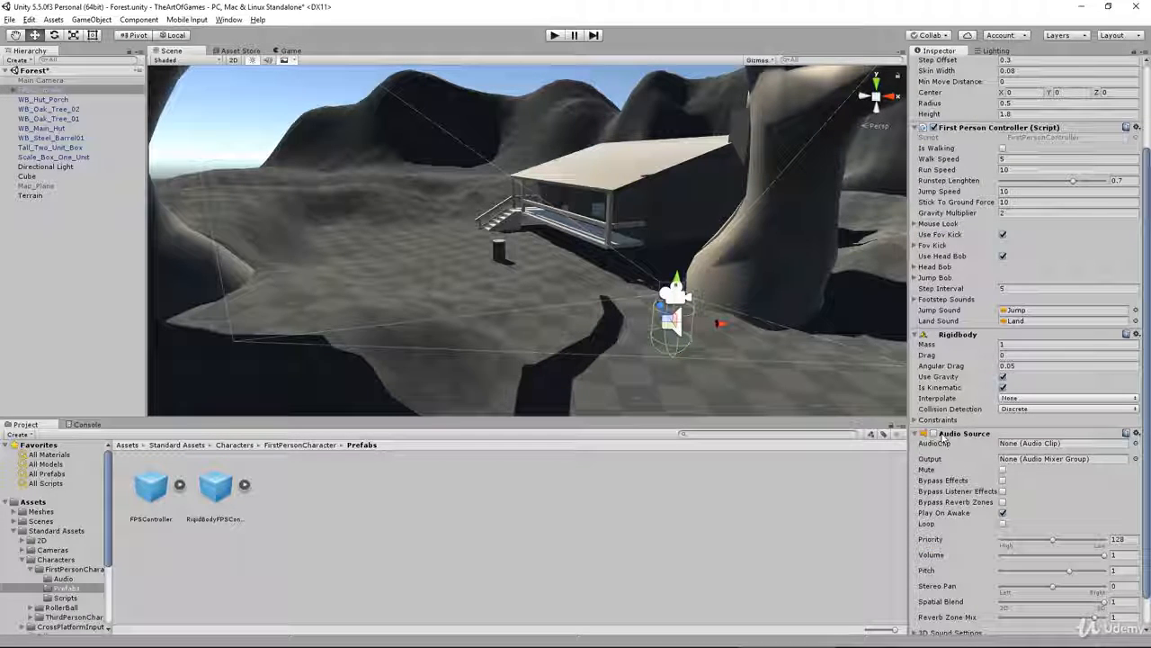
{"action": "left_click", "coordinate": [555, 34]}
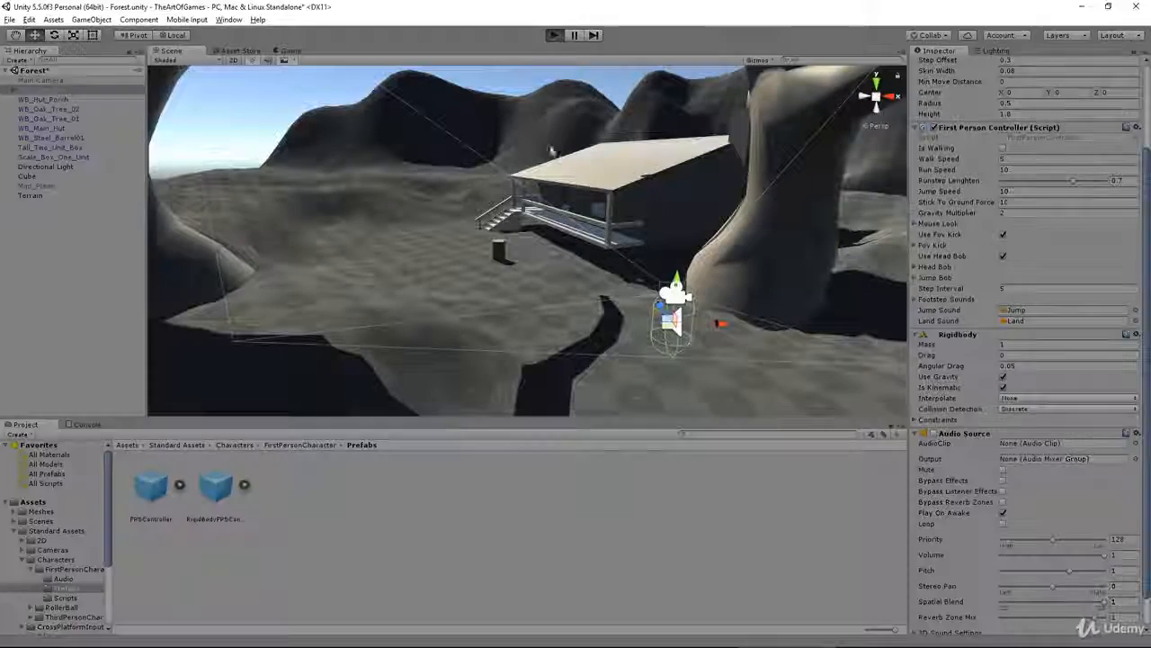